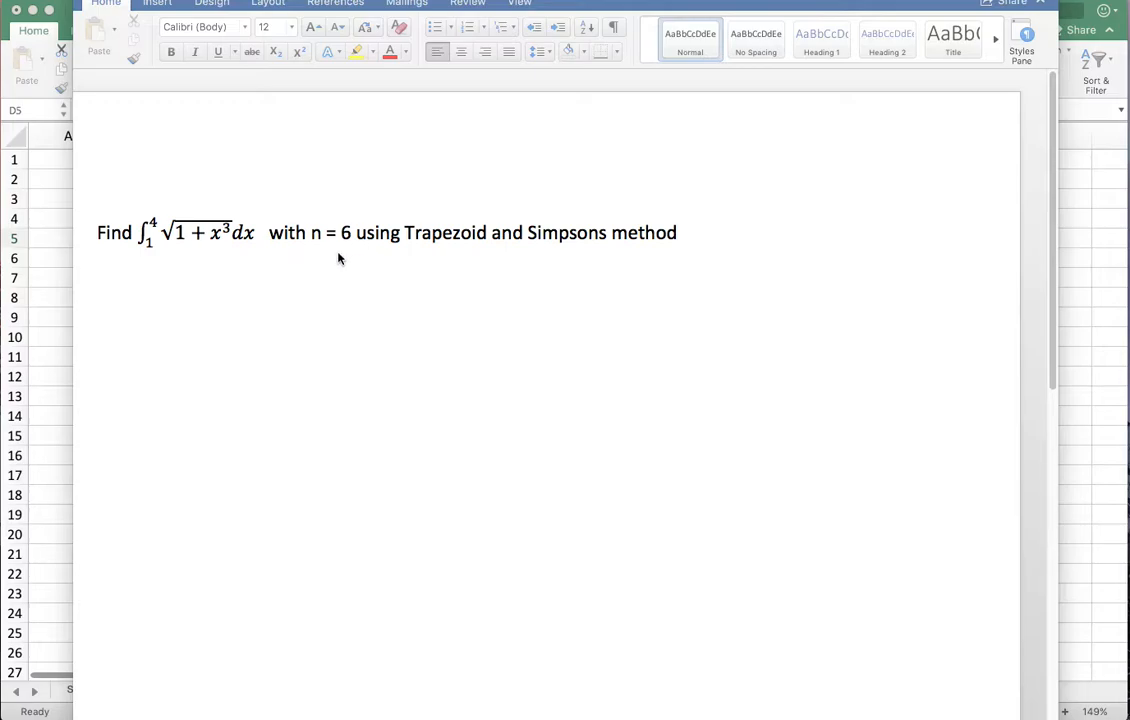
Switch to the Excel workbook and enter the function text f = (1_x^3)^05 in cell A1.
{"action": "left_click", "coordinate": [57, 172]}
{"action": "left_click", "coordinate": [58, 160]}
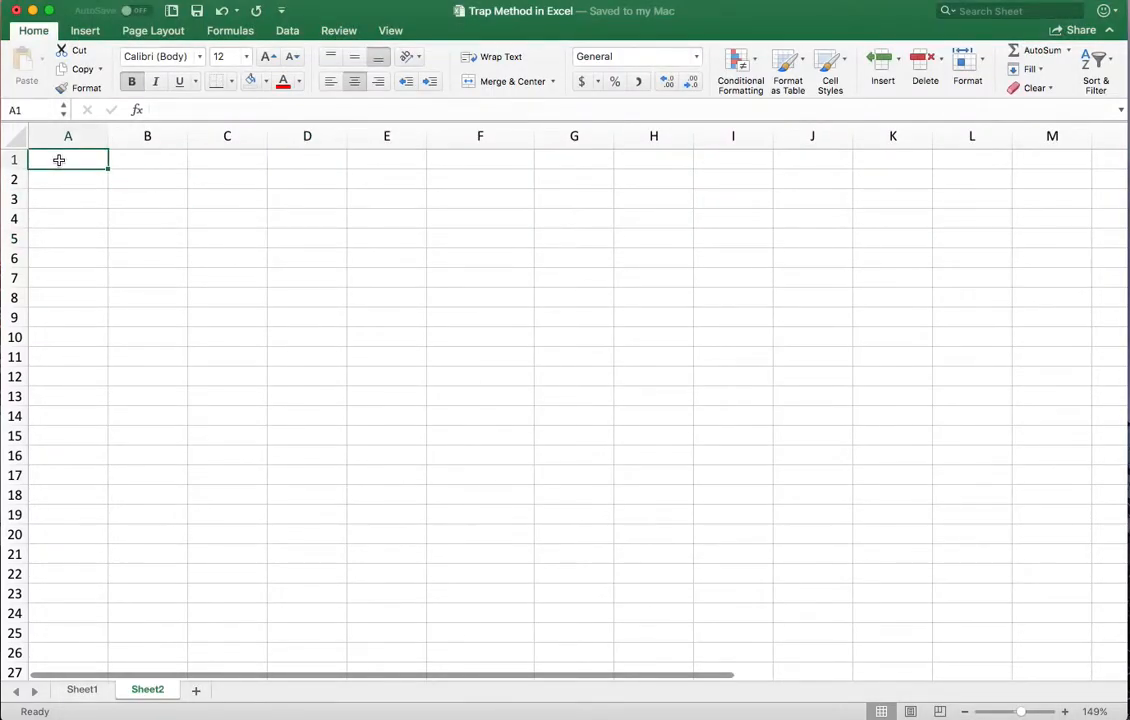
{"action": "type", "text": "f"}
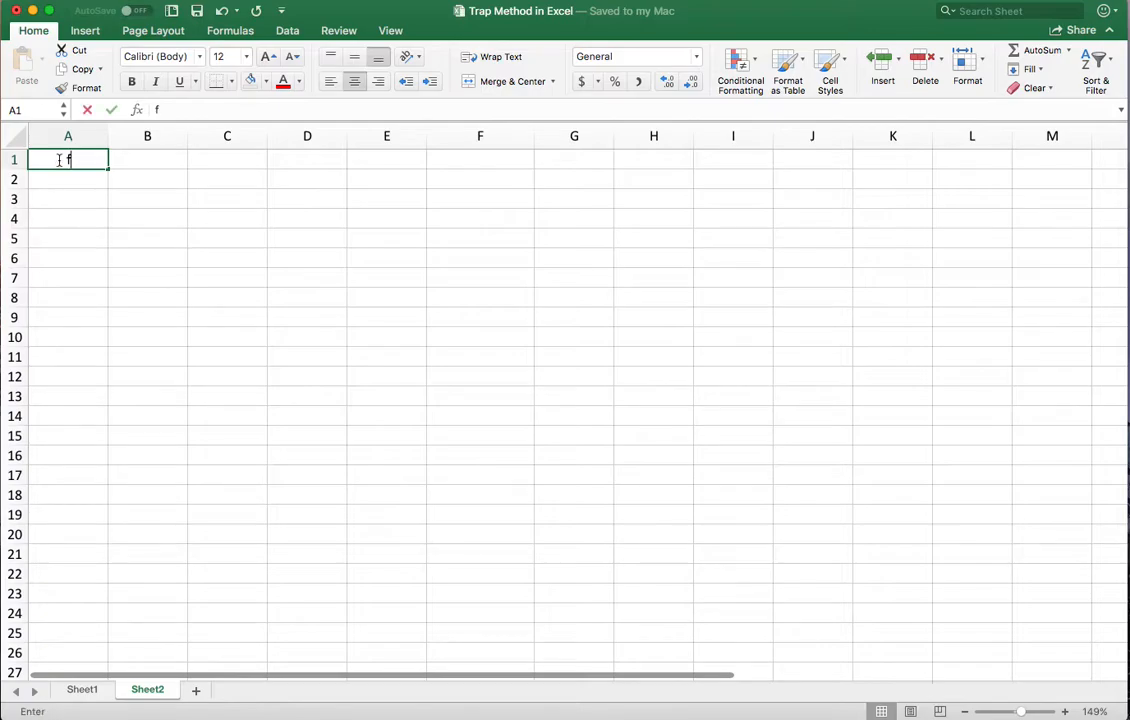
{"action": "type", "text": " = (1"}
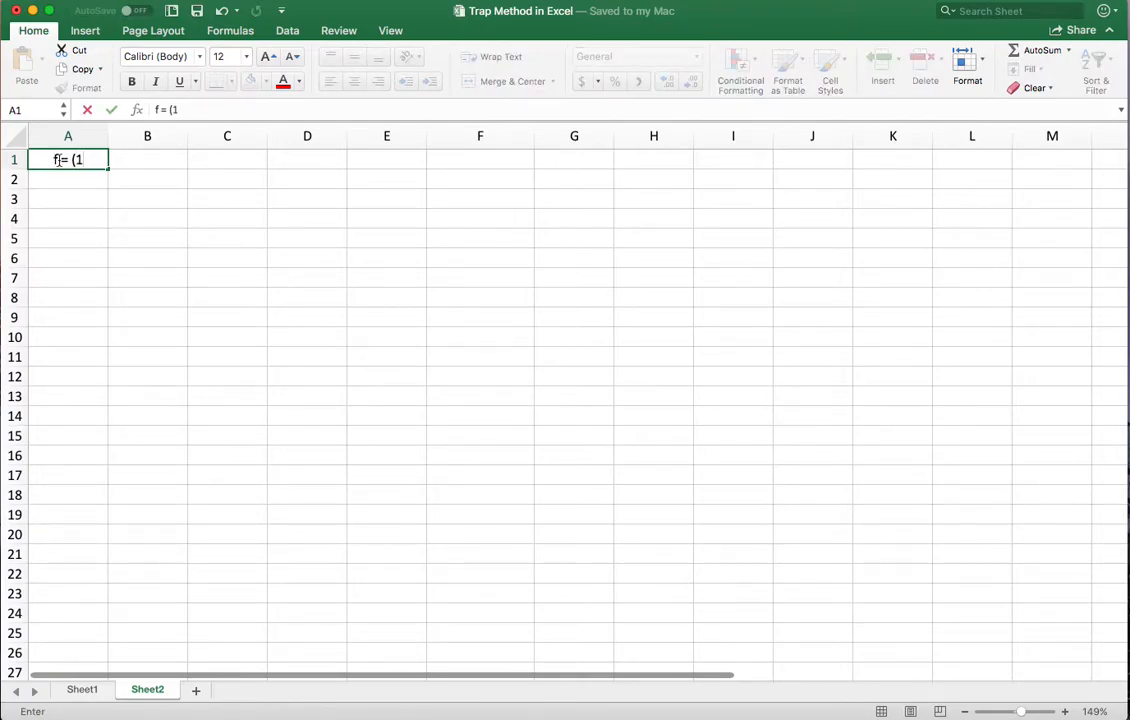
{"action": "type", "text": "_x^3)^"}
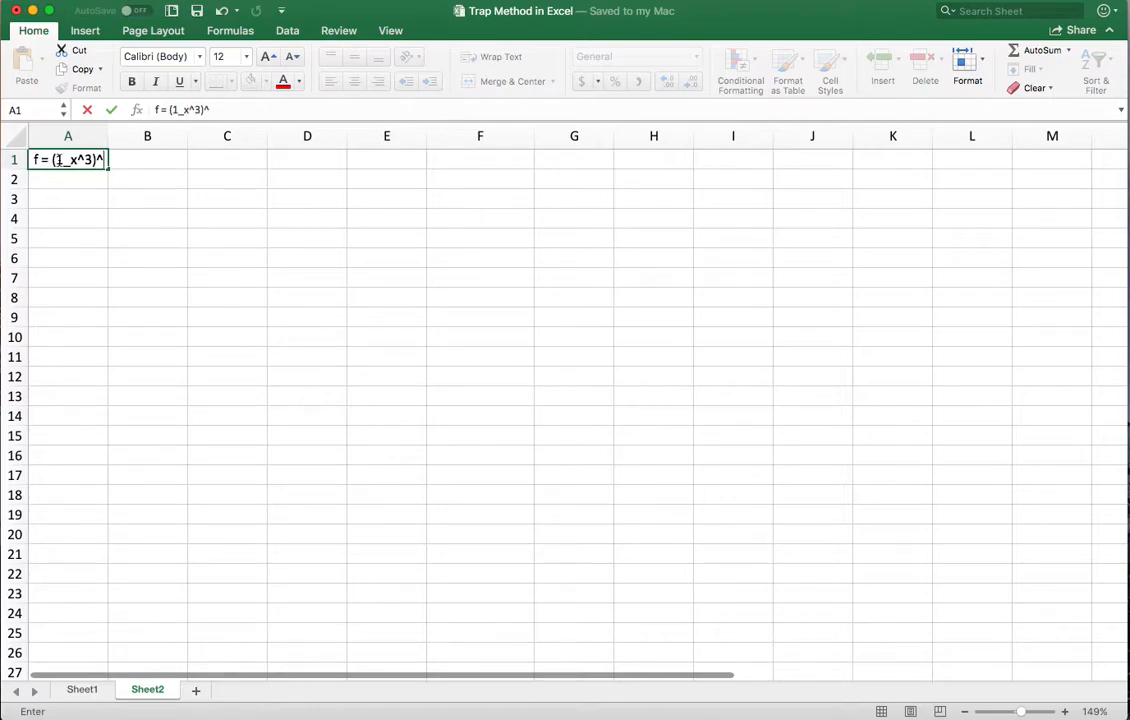
{"action": "type", "text": "05"}
{"action": "left_click", "coordinate": [159, 257]}
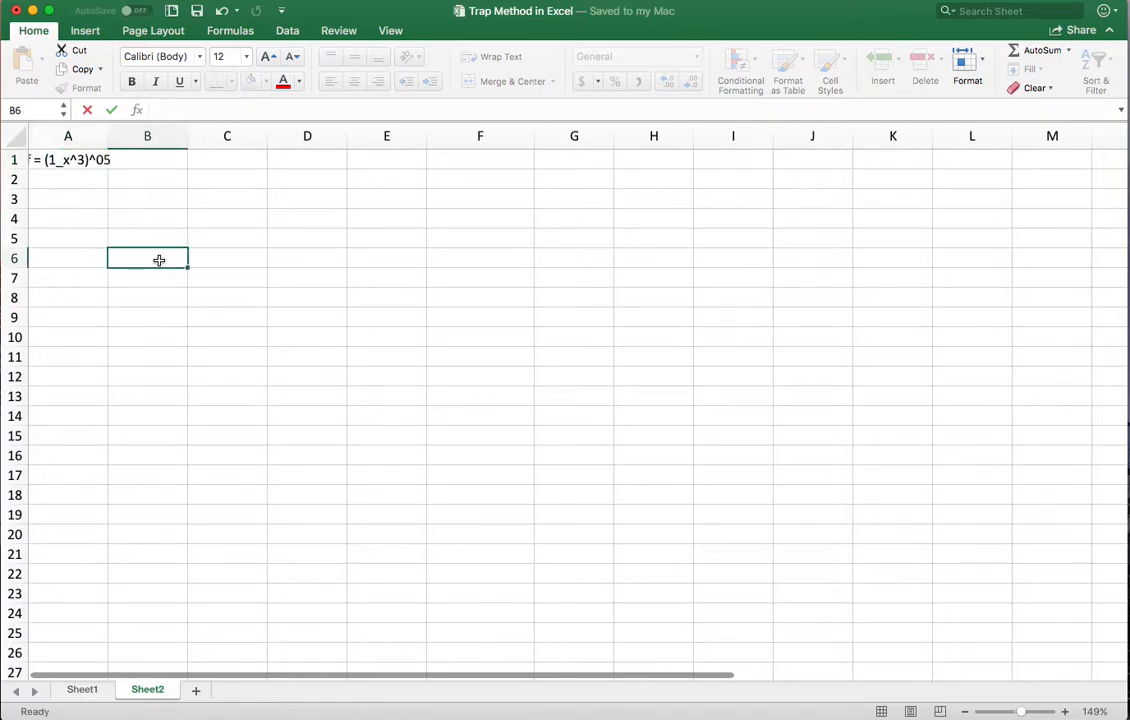
Correct the exponent at the end of the function text in cell A1 to .5.
{"action": "left_click_drag", "start_coordinate": [98, 158], "coordinate": [160, 158]}
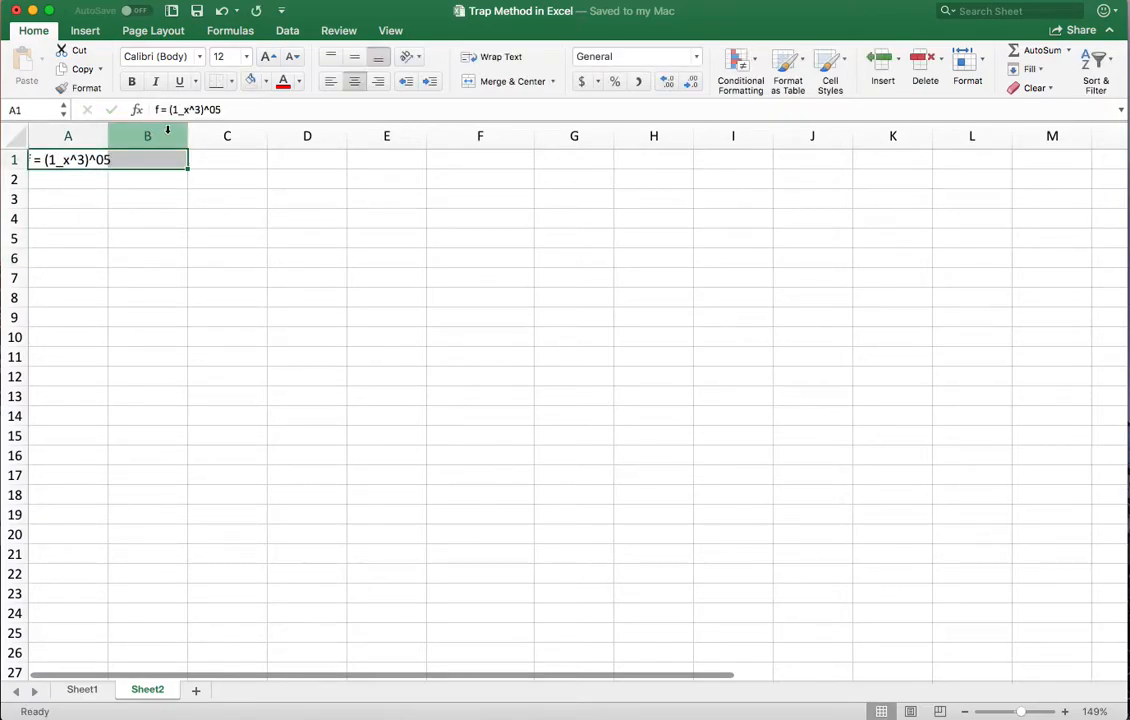
{"action": "left_click", "coordinate": [206, 110]}
{"action": "type", "text": "."}
{"action": "key", "text": "Delete"}
{"action": "left_click", "coordinate": [293, 313]}
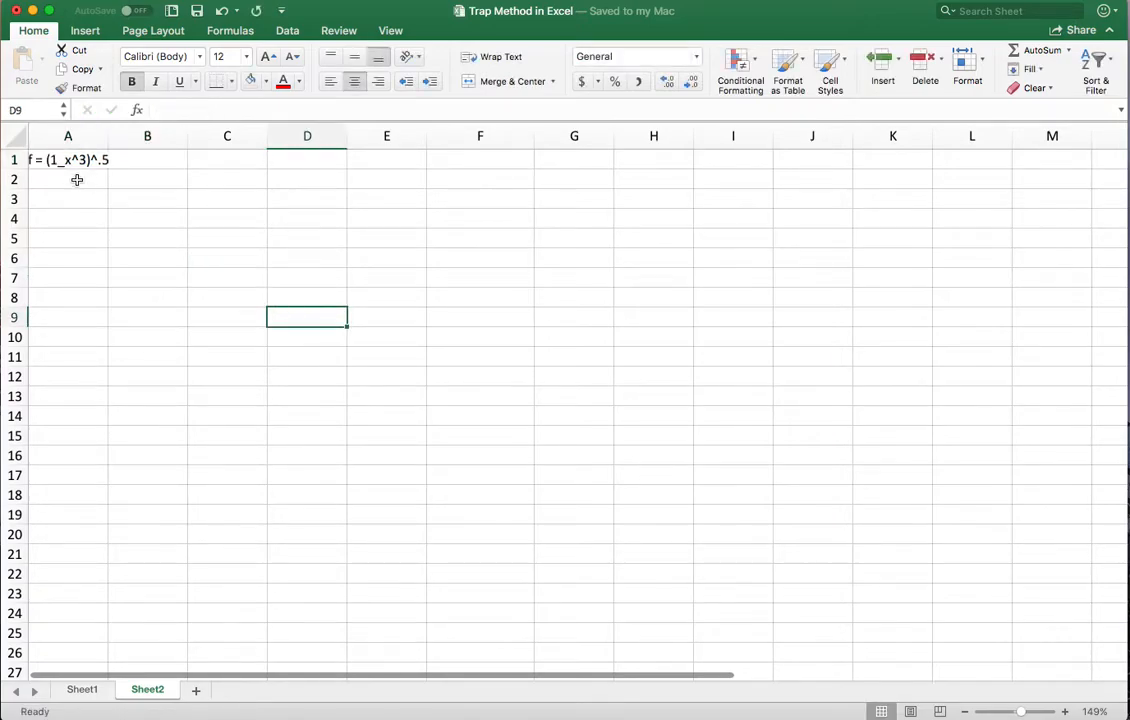
Replace the underscore in cell A1 with a plus sign so the function reads f = (1+x^3)^.5.
{"action": "left_click", "coordinate": [60, 160]}
{"action": "left_click", "coordinate": [179, 110]}
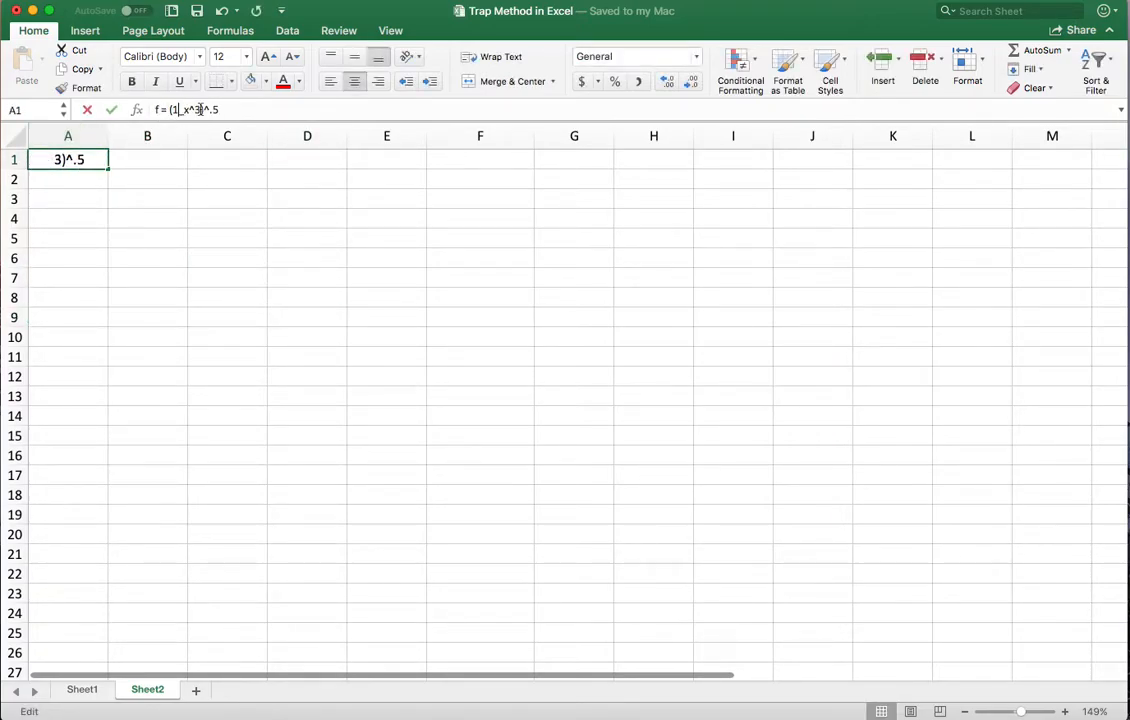
{"action": "type", "text": "+"}
{"action": "key", "text": "Delete"}
{"action": "left_click", "coordinate": [229, 272]}
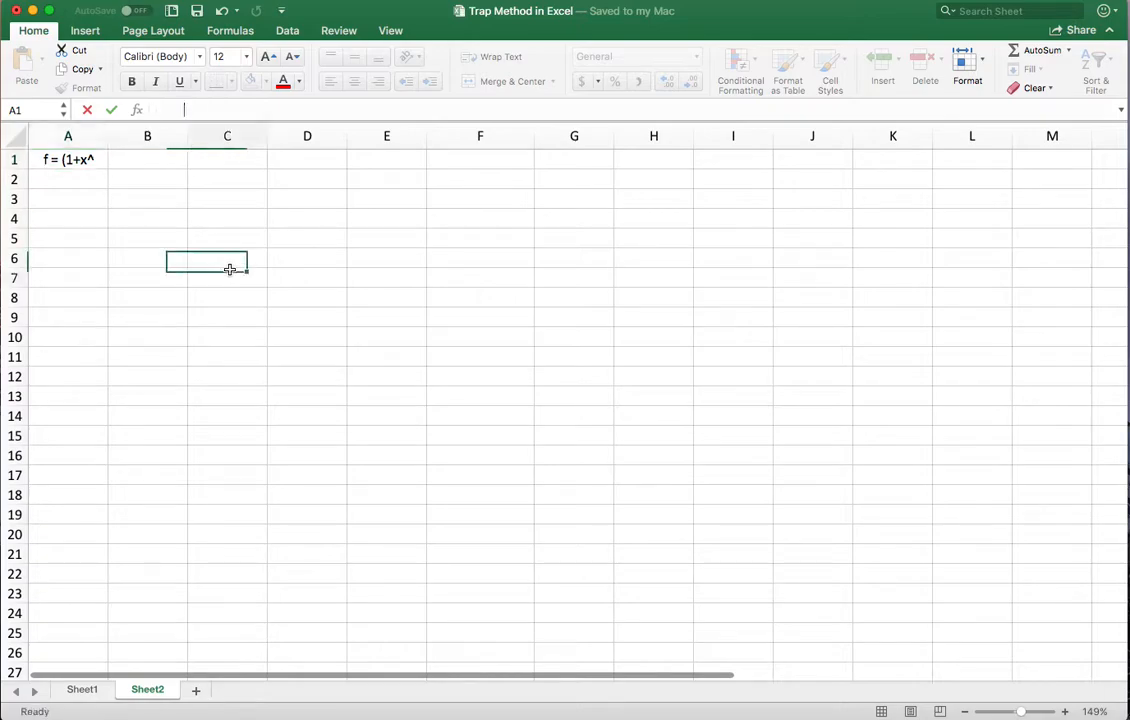
Enter the integration limits across A2:D2 as a, 1, b and 4.
{"action": "left_click", "coordinate": [82, 181]}
{"action": "type", "text": "a"}
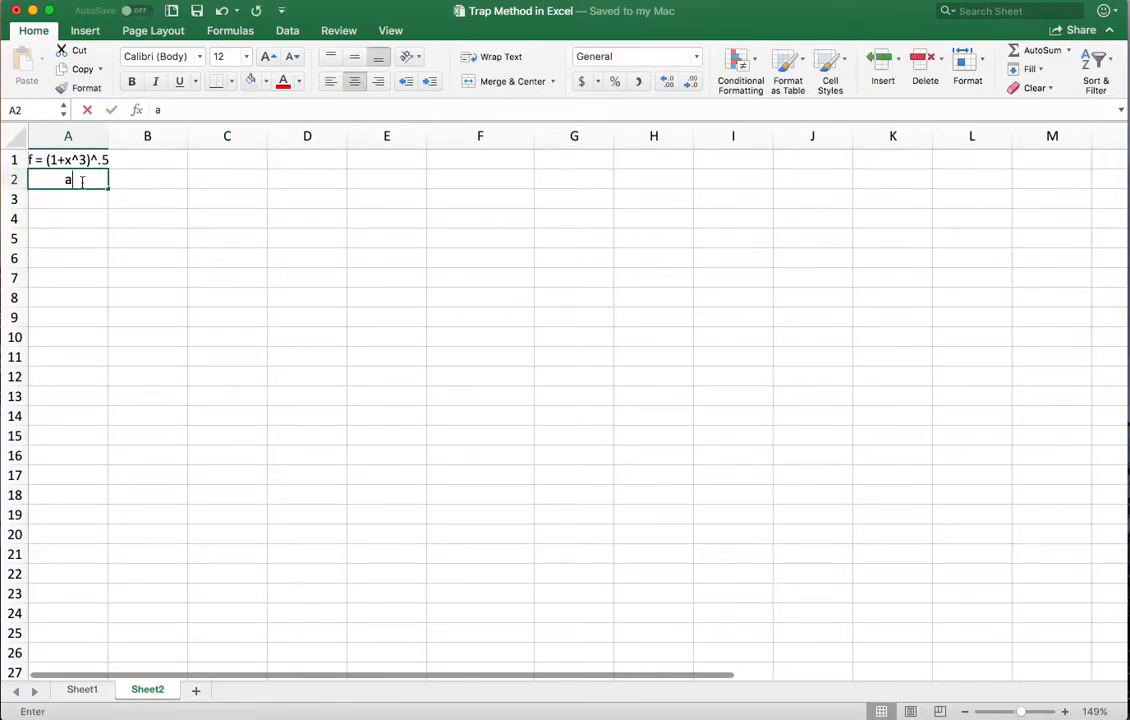
{"action": "key", "text": "Tab"}
{"action": "type", "text": "1"}
{"action": "key", "text": "Tab"}
{"action": "type", "text": "b"}
{"action": "key", "text": "Tab"}
{"action": "type", "text": "4"}
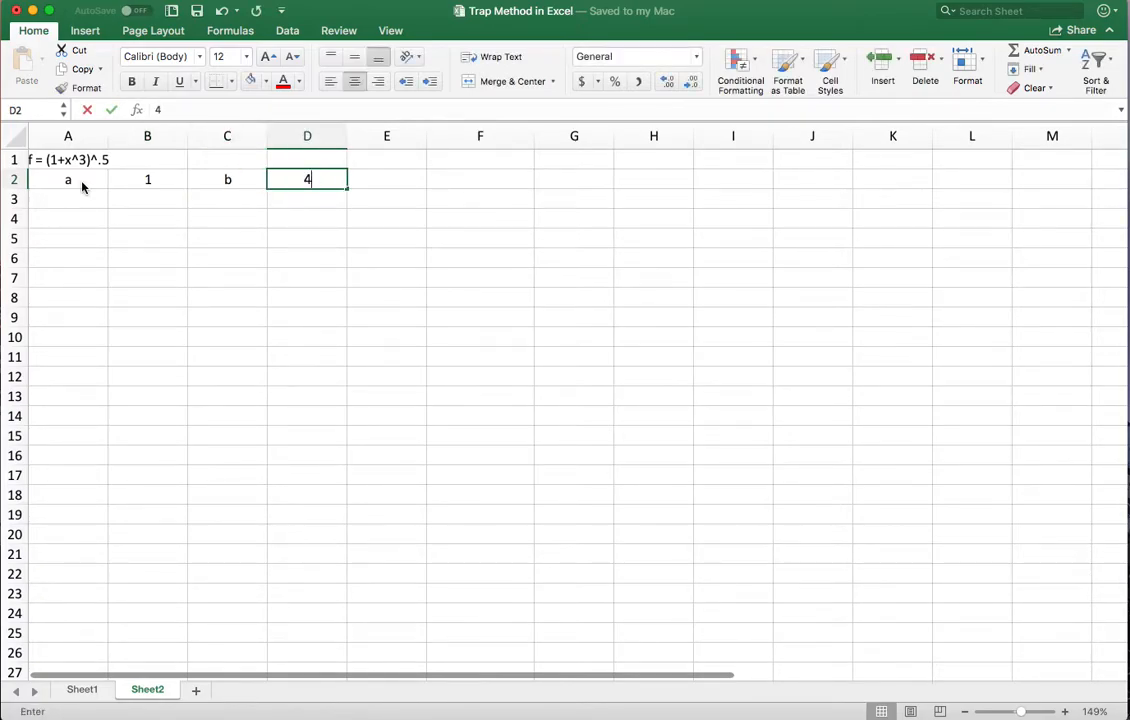
{"action": "key", "text": "Up"}
Enter the label h in cell C1 for the step size.
{"action": "key", "text": "Left"}
{"action": "key", "text": "Left"}
{"action": "key", "text": "Down"}
{"action": "key", "text": "Right"}
{"action": "key", "text": "Right"}
{"action": "key", "text": "Up"}
{"action": "key", "text": "Left"}
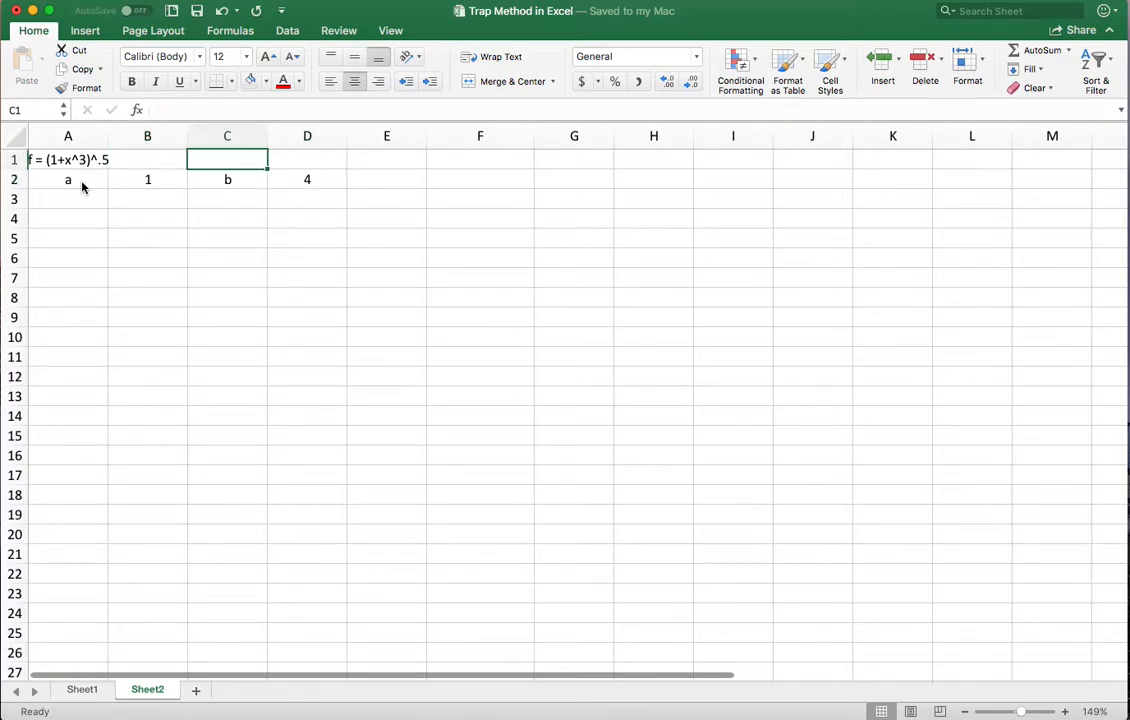
{"action": "type", "text": "h"}
{"action": "key", "text": "Right"}
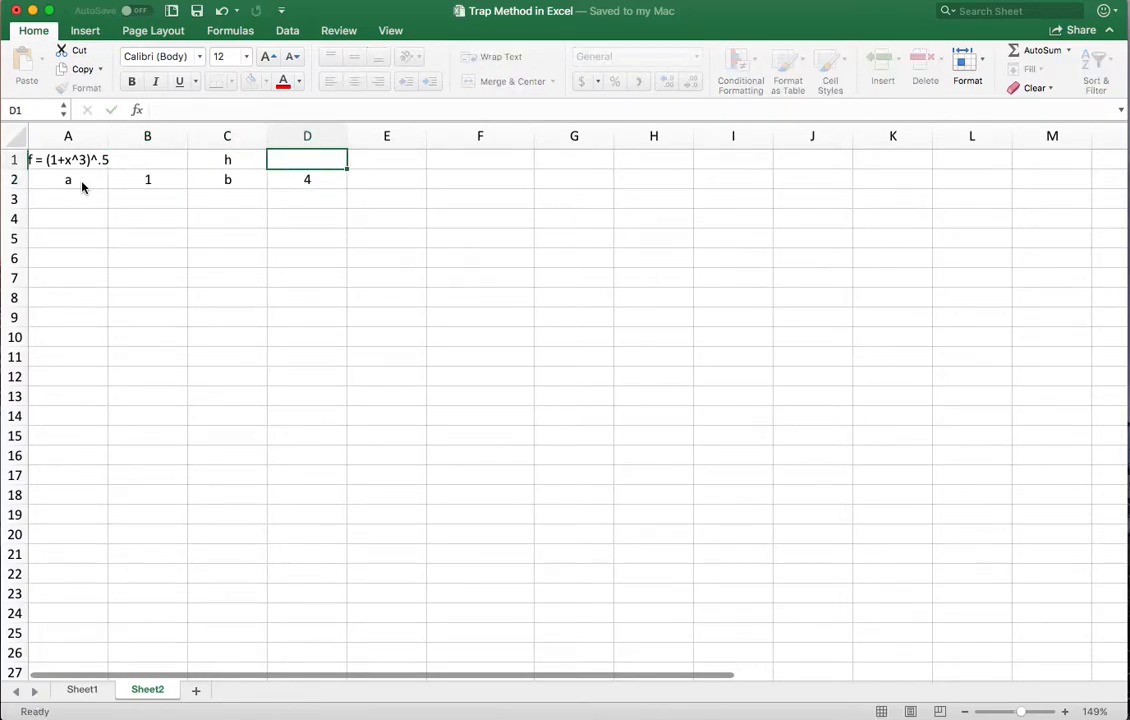
Enter 0.5 as the value of h in cell D1.
{"action": "type", "text": "0"}
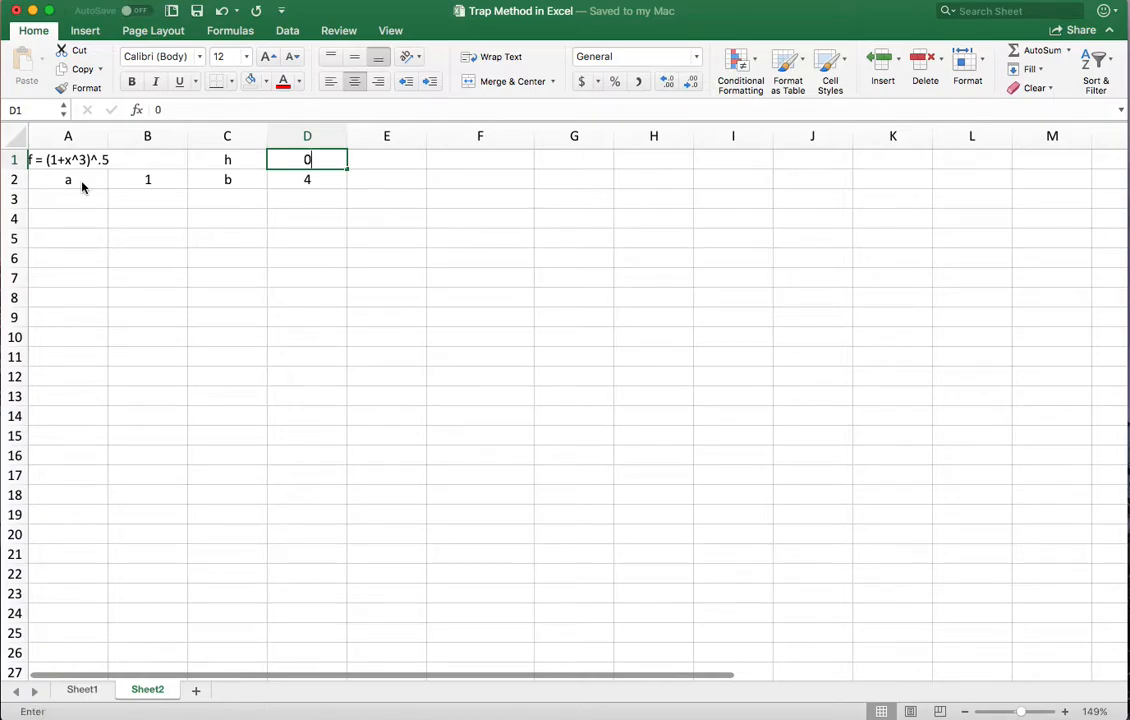
{"action": "type", "text": ".5"}
{"action": "key", "text": "Left"}
Set h in cell D1 with the formula =3/6.
{"action": "key", "text": "Right"}
{"action": "type", "text": "="}
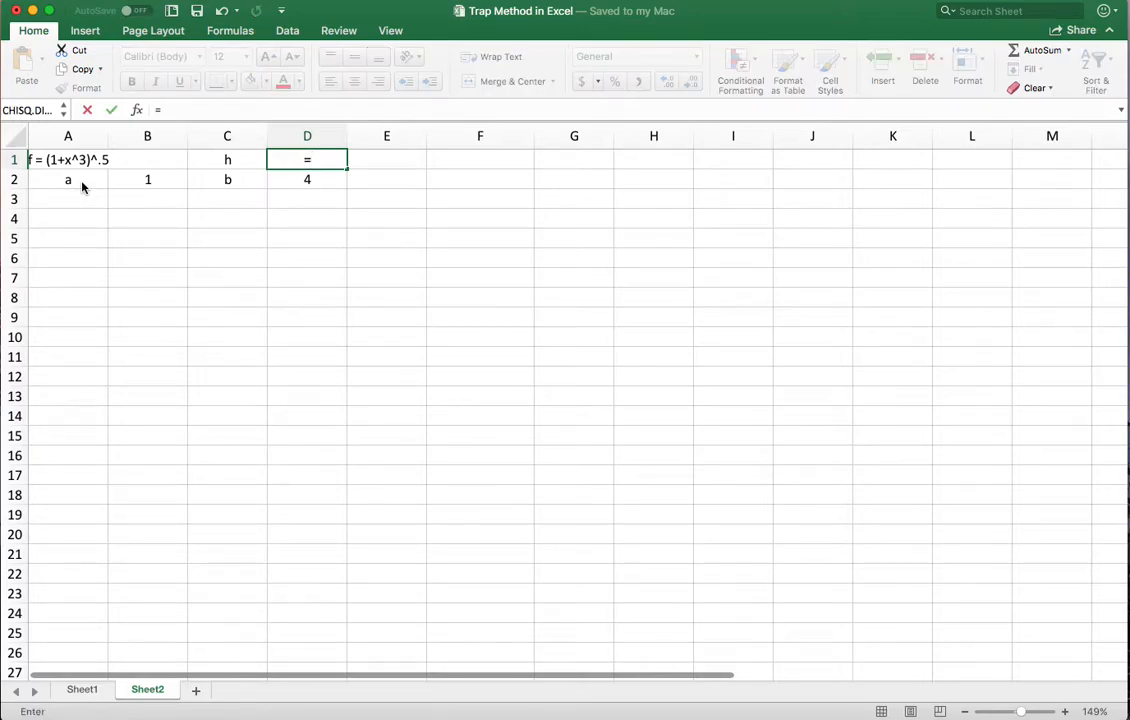
{"action": "type", "text": "3/6"}
{"action": "key", "text": "Return"}
{"action": "key", "text": "Up"}
Enter the column header n in cell A4.
{"action": "key", "text": "Down"}
{"action": "key", "text": "Down"}
{"action": "key", "text": "Down"}
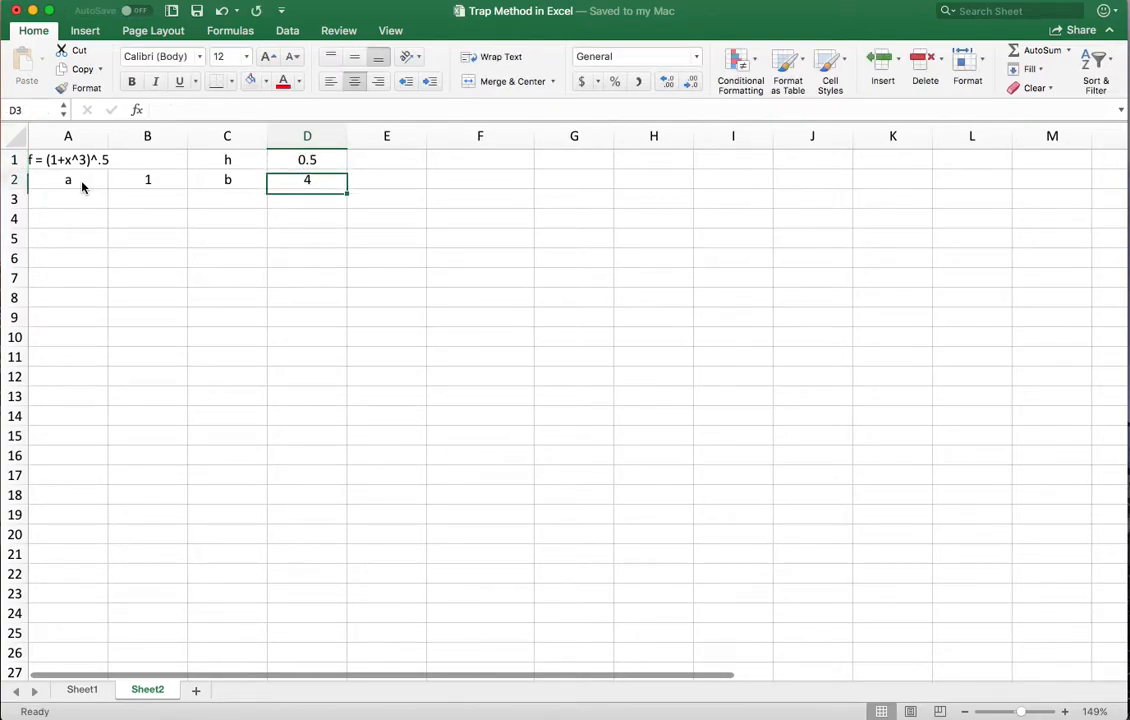
{"action": "key", "text": "Left"}
{"action": "key", "text": "Left"}
{"action": "key", "text": "Left"}
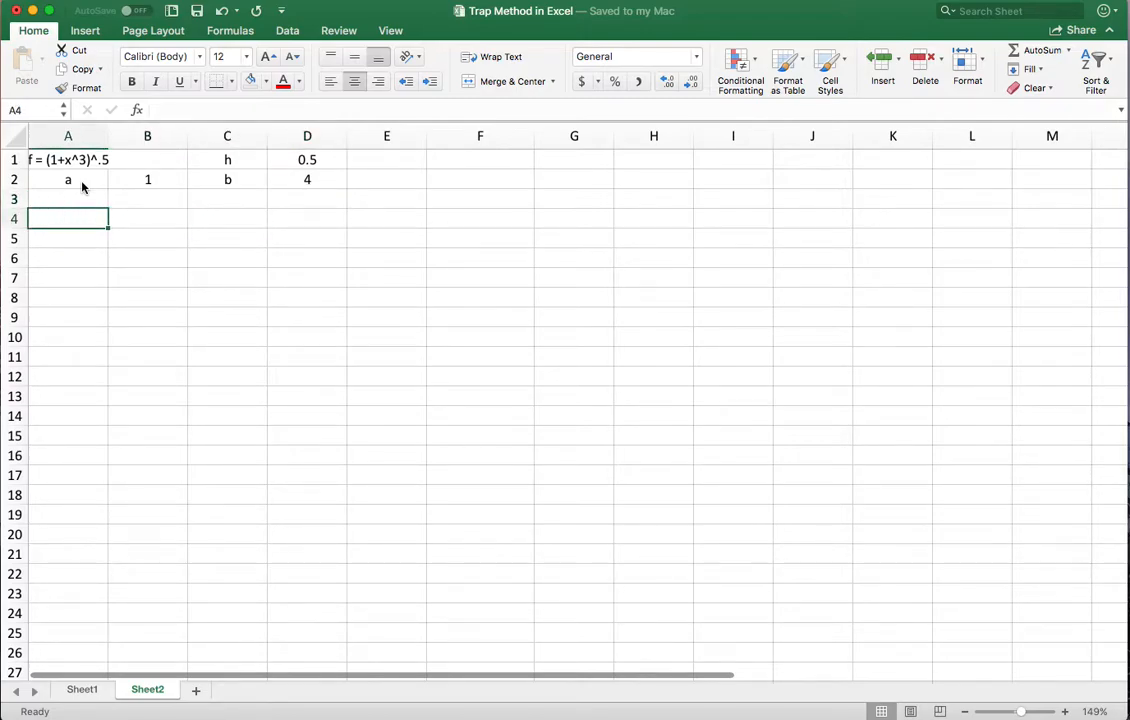
{"action": "type", "text": "n"}
{"action": "key", "text": "Return"}
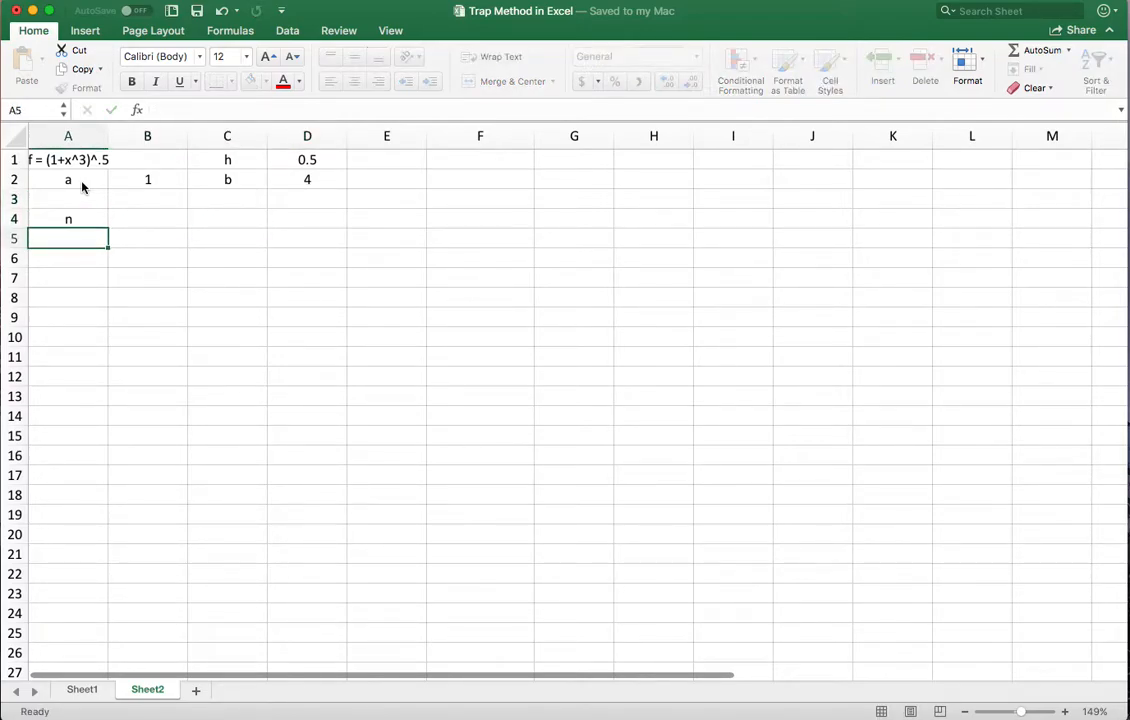
List the index values 0 through 6 under the n header in cells A5:A11.
{"action": "type", "text": "0"}
{"action": "key", "text": "Return"}
{"action": "type", "text": "1"}
{"action": "key", "text": "Return"}
{"action": "type", "text": "12"}
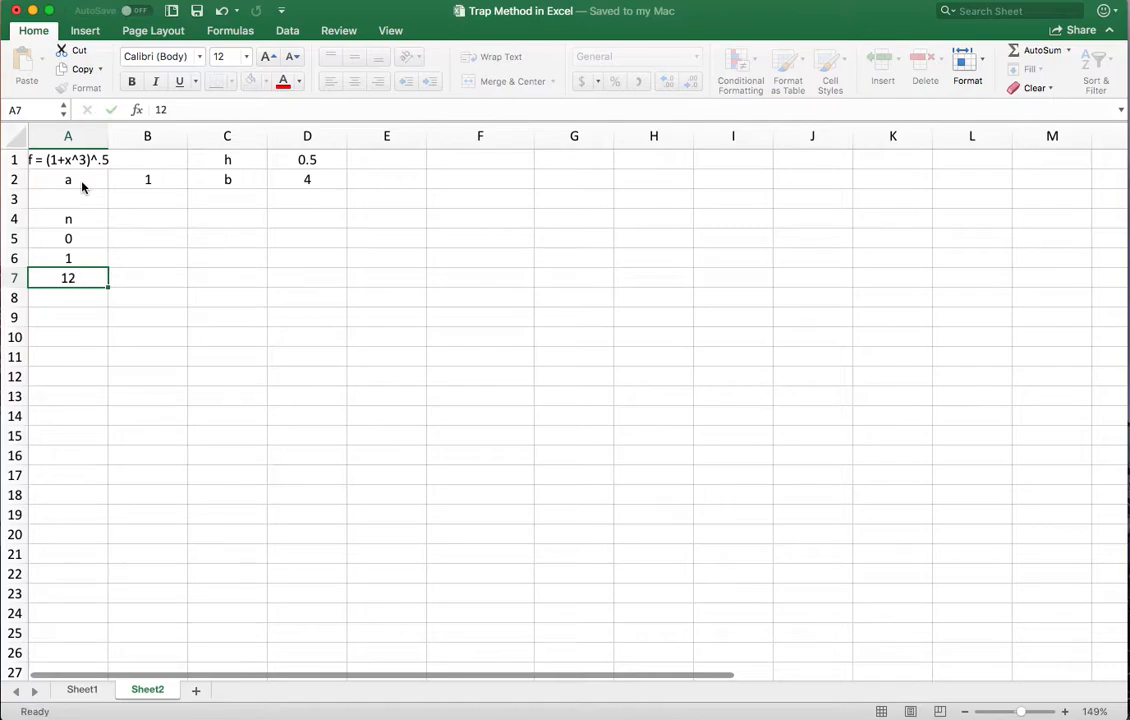
{"action": "key", "text": "Return"}
{"action": "key", "text": "Up"}
{"action": "type", "text": "2"}
{"action": "key", "text": "Return"}
{"action": "type", "text": "3"}
{"action": "key", "text": "Return"}
{"action": "type", "text": "4"}
{"action": "key", "text": "Return"}
{"action": "type", "text": "6"}
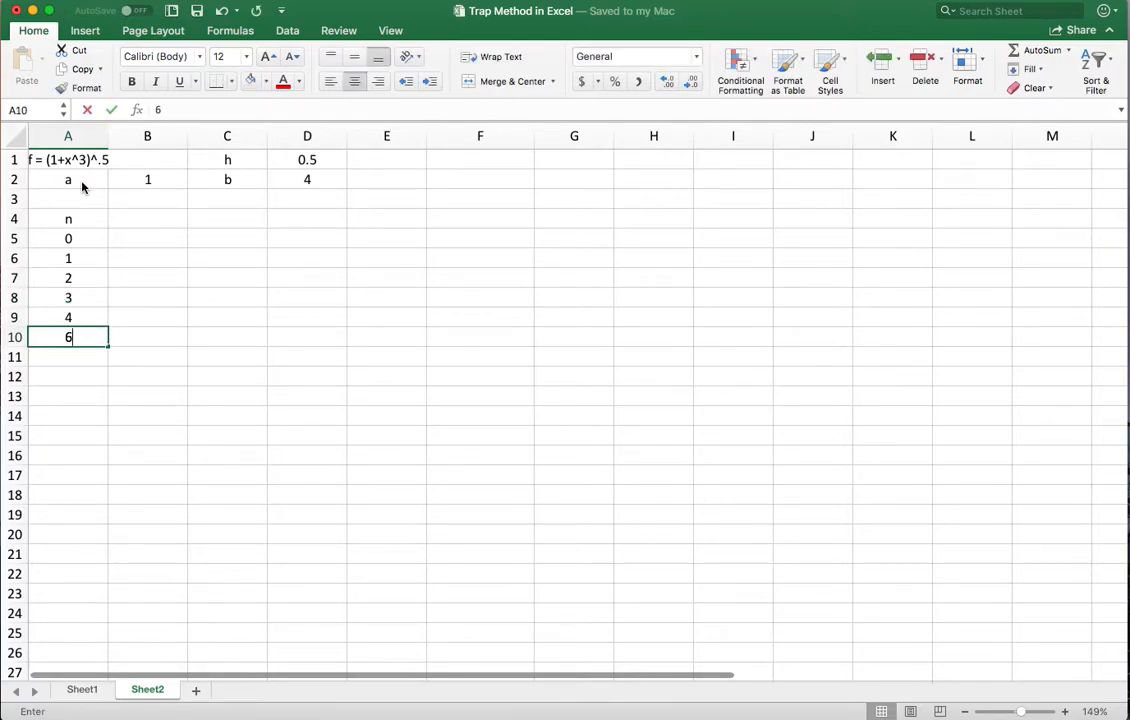
{"action": "key", "text": "BackSpace"}
{"action": "type", "text": "5"}
{"action": "key", "text": "Return"}
{"action": "type", "text": "6"}
{"action": "key", "text": "Tab"}
Add the header x in cell B4 and enter the starting value 1 in B5.
{"action": "key", "text": "Up"}
{"action": "key", "text": "Up"}
{"action": "key", "text": "Up"}
{"action": "key", "text": "Up"}
{"action": "key", "text": "Up"}
{"action": "key", "text": "Up"}
{"action": "key", "text": "Up"}
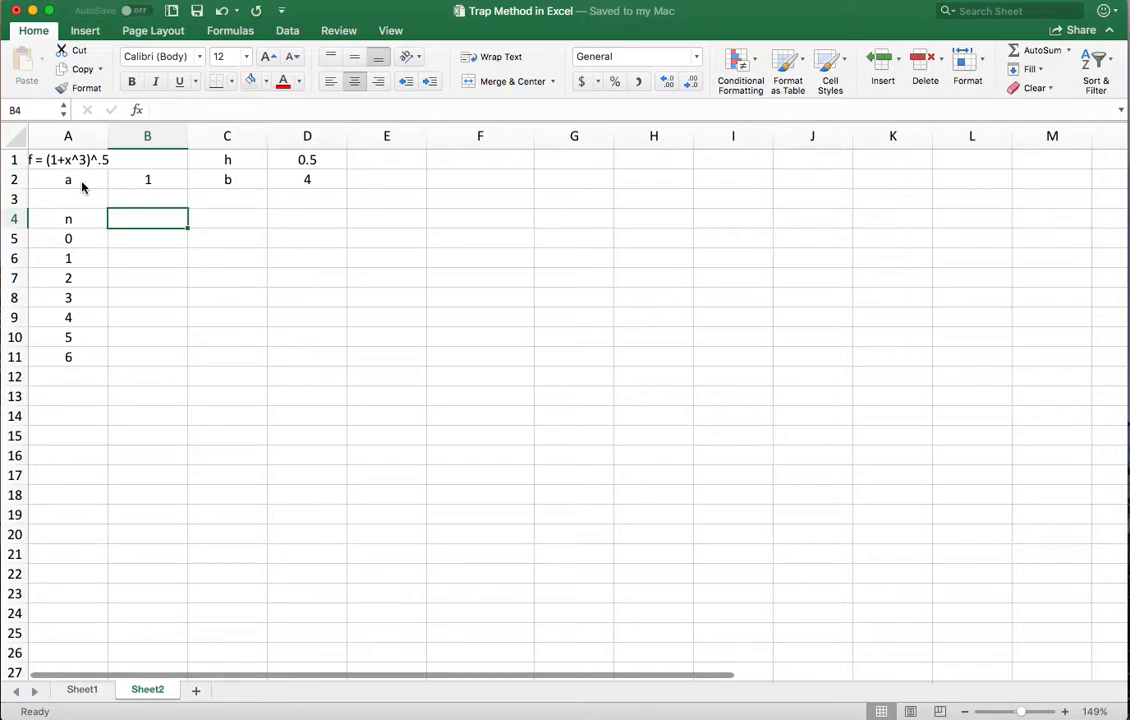
{"action": "type", "text": "x"}
{"action": "key", "text": "Return"}
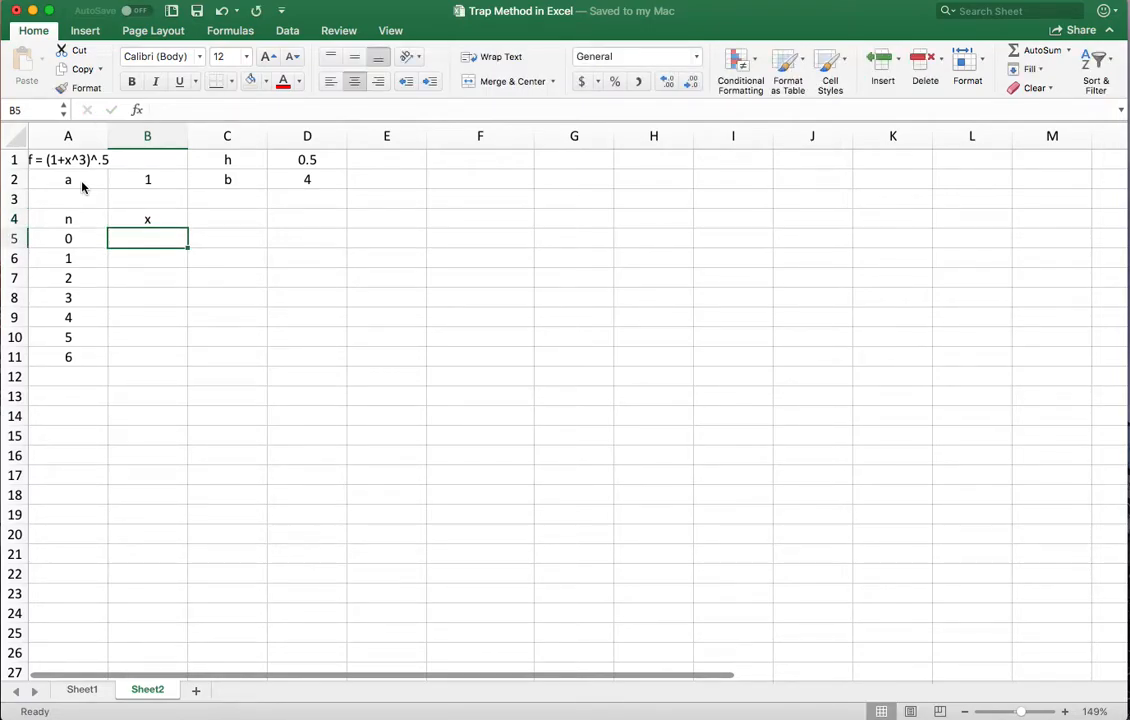
{"action": "type", "text": "1"}
{"action": "key", "text": "Return"}
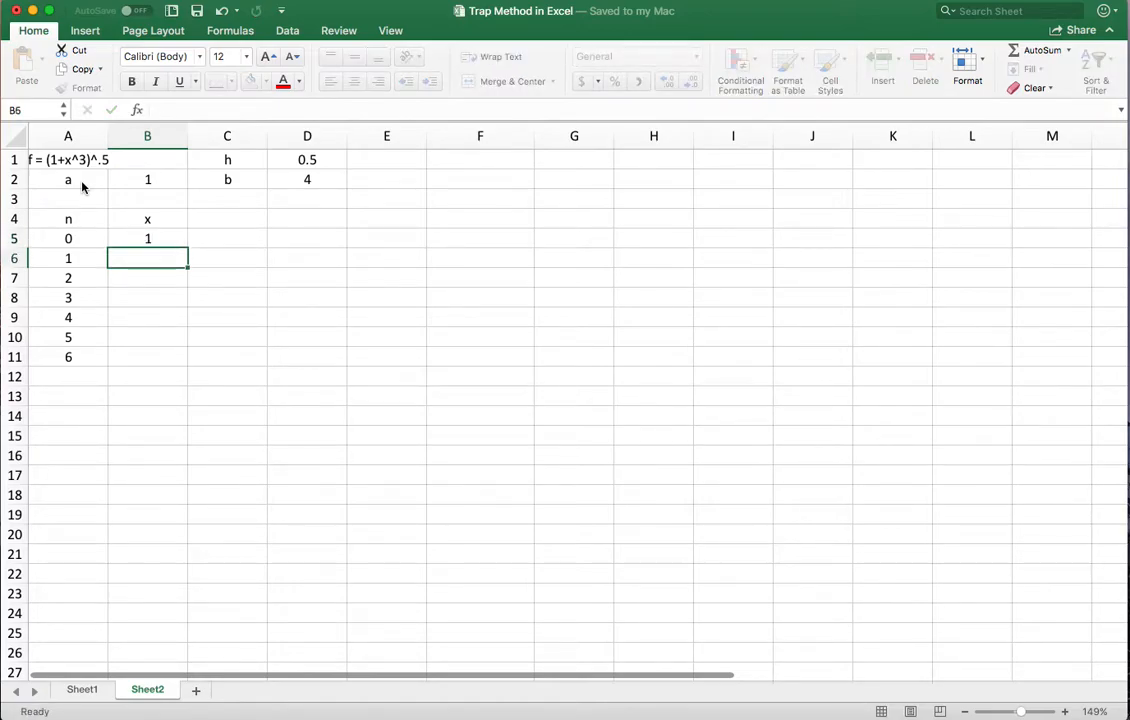
Calculate the second x value in cell B6 with the formula =B5+A6*D1.
{"action": "type", "text": "="}
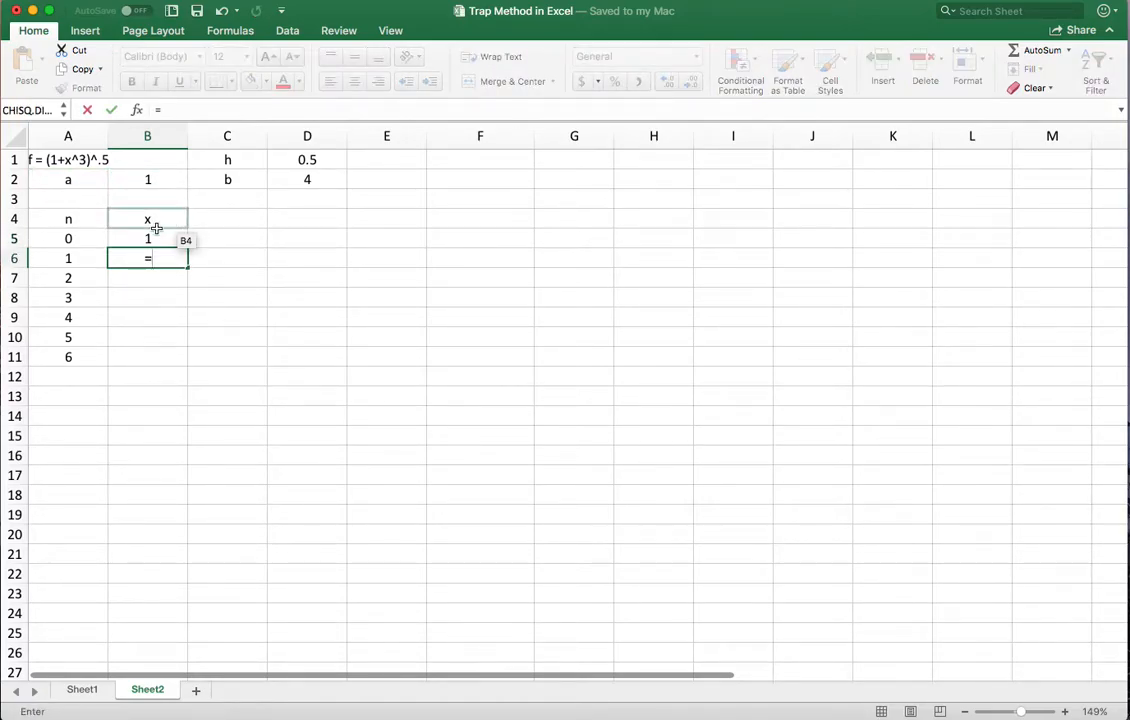
{"action": "left_click", "coordinate": [150, 239]}
{"action": "type", "text": "+"}
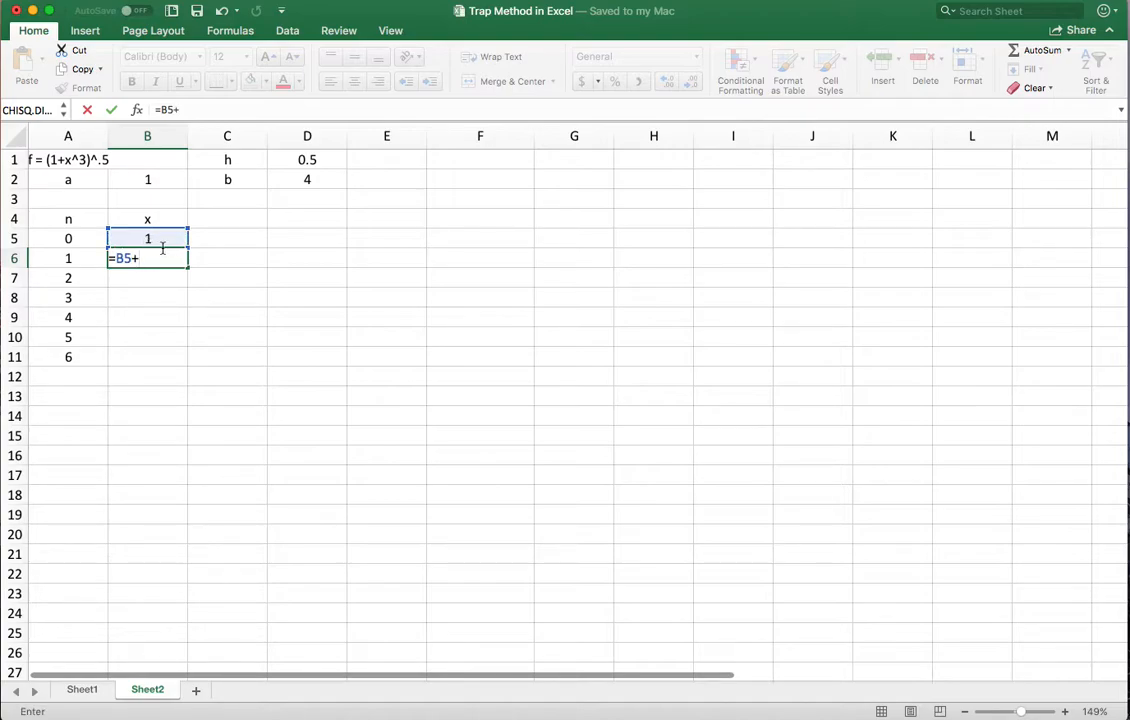
{"action": "left_click", "coordinate": [81, 259]}
{"action": "type", "text": "*"}
{"action": "left_click", "coordinate": [299, 162]}
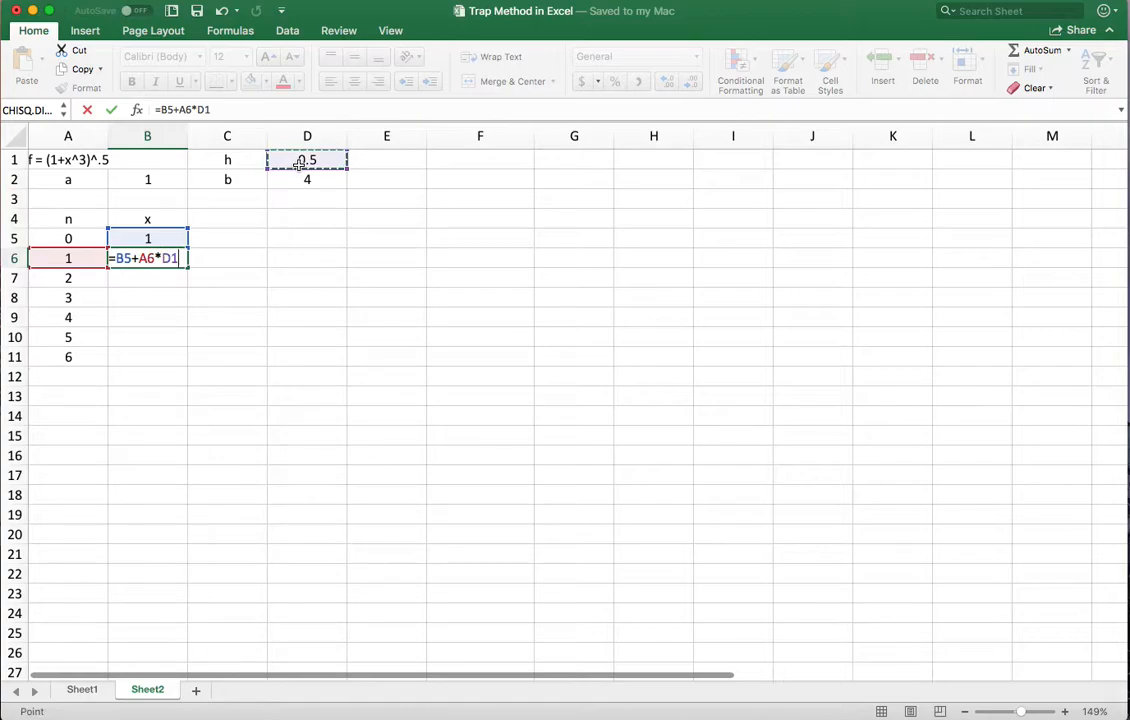
{"action": "key", "text": "Return"}
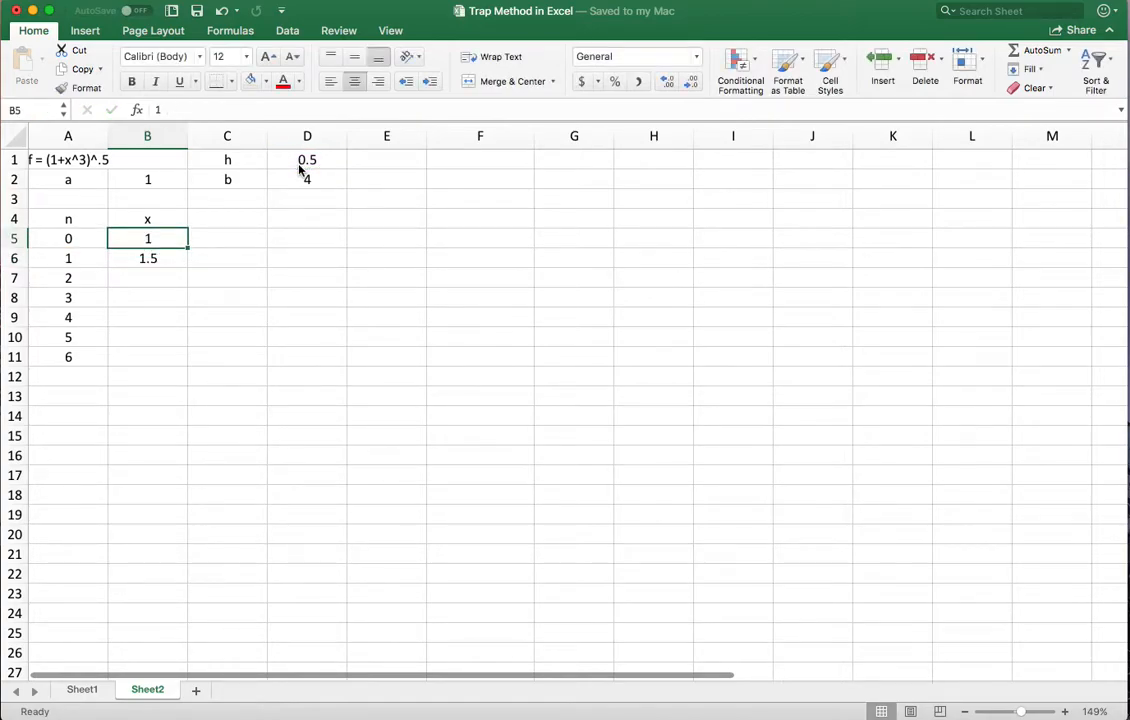
Make the step size reference absolute in the B6 formula, giving =B5+A6*$D$1.
{"action": "left_click", "coordinate": [146, 257]}
{"action": "left_click", "coordinate": [196, 109]}
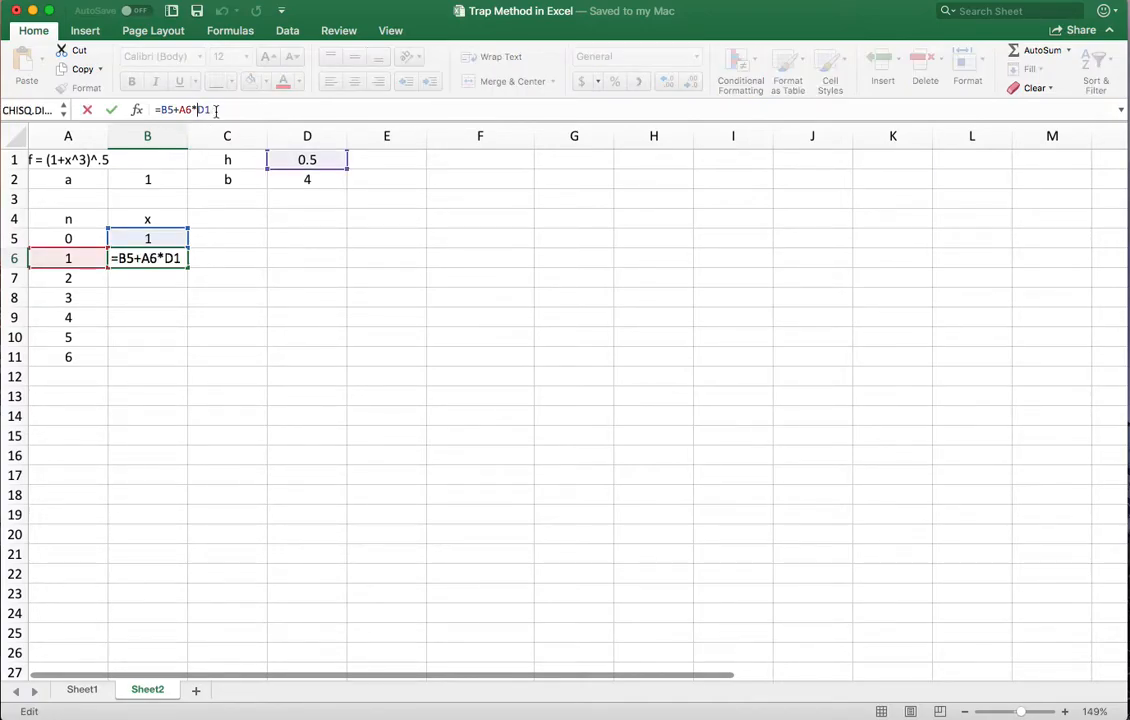
{"action": "key", "text": "Left"}
{"action": "key", "text": "Left"}
{"action": "type", "text": "$"}
{"action": "key", "text": "Right"}
{"action": "type", "text": "$"}
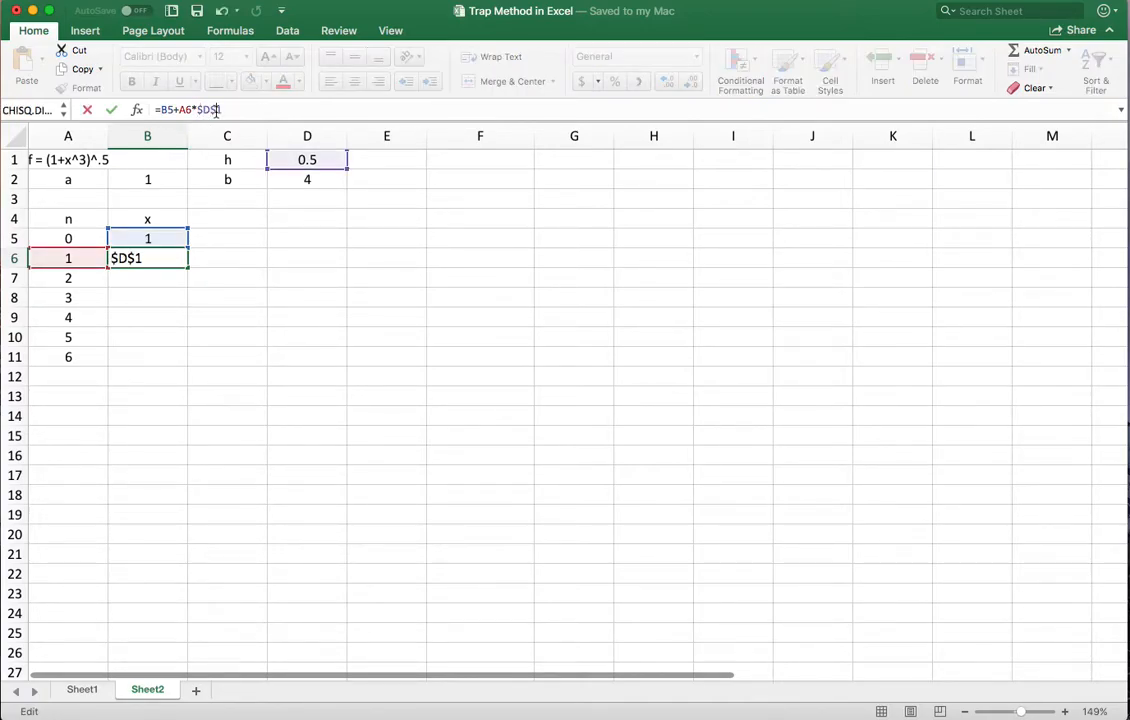
{"action": "key", "text": "Return"}
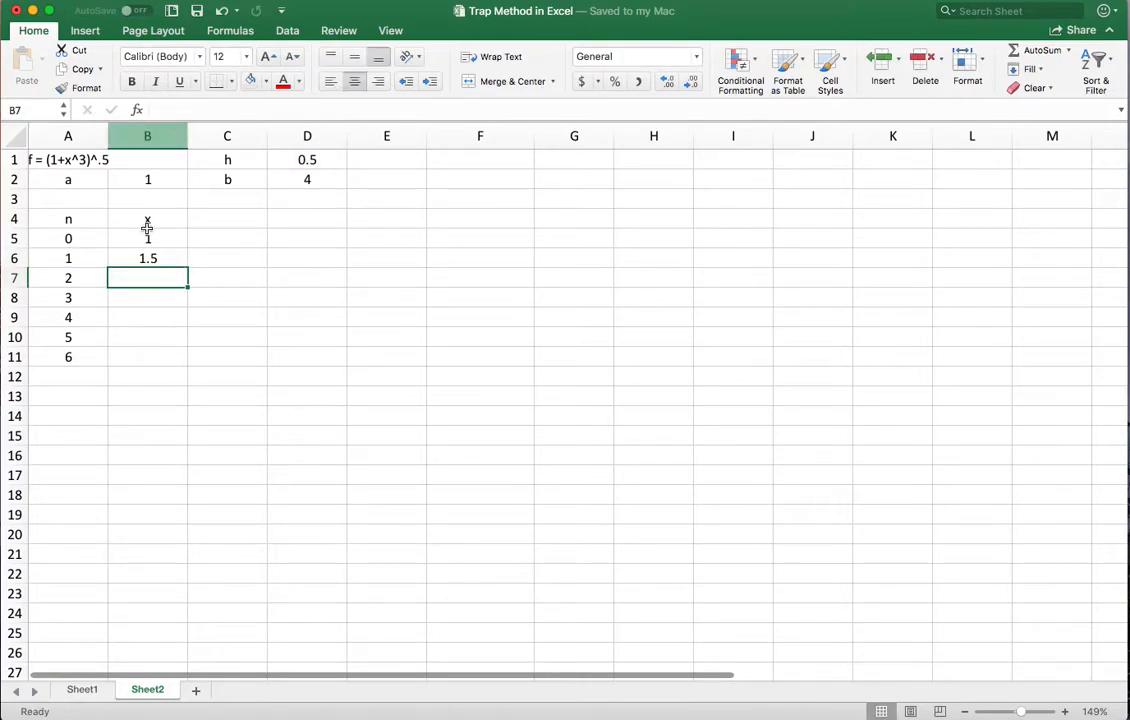
Make the starting x reference absolute in the B6 formula, giving =$B$5+A6*$D$1.
{"action": "left_click", "coordinate": [147, 258]}
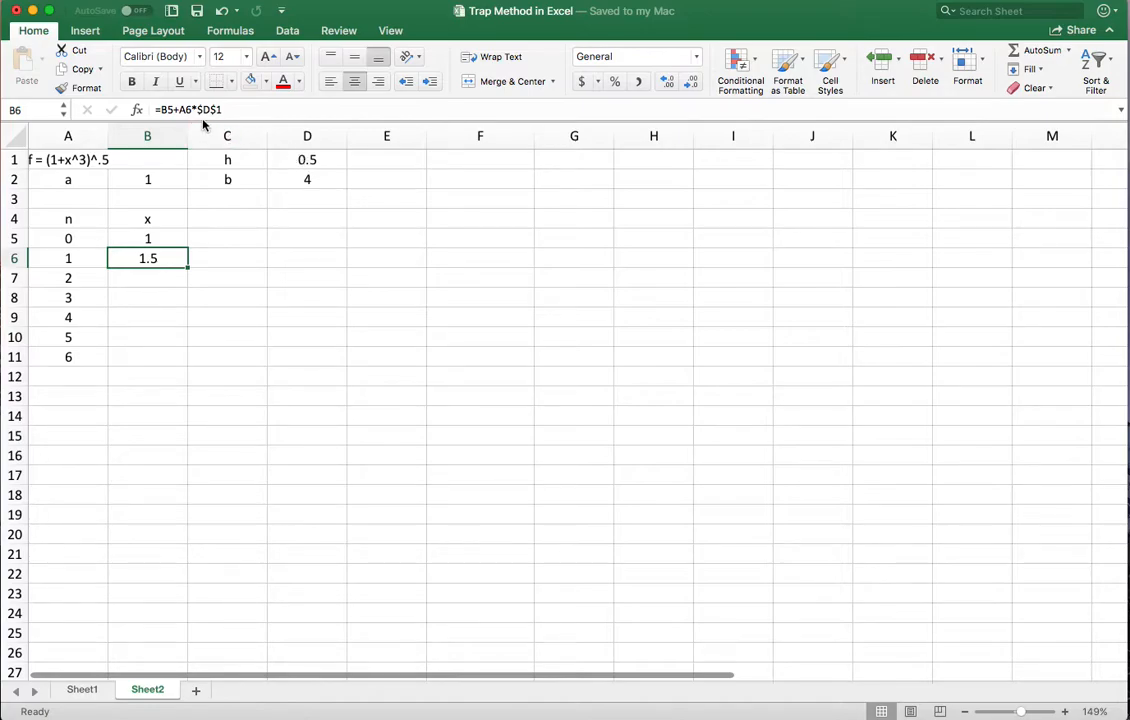
{"action": "left_click", "coordinate": [156, 292]}
{"action": "left_click", "coordinate": [161, 260]}
{"action": "left_click_drag", "start_coordinate": [187, 269], "coordinate": [166, 262]}
{"action": "left_click", "coordinate": [162, 111]}
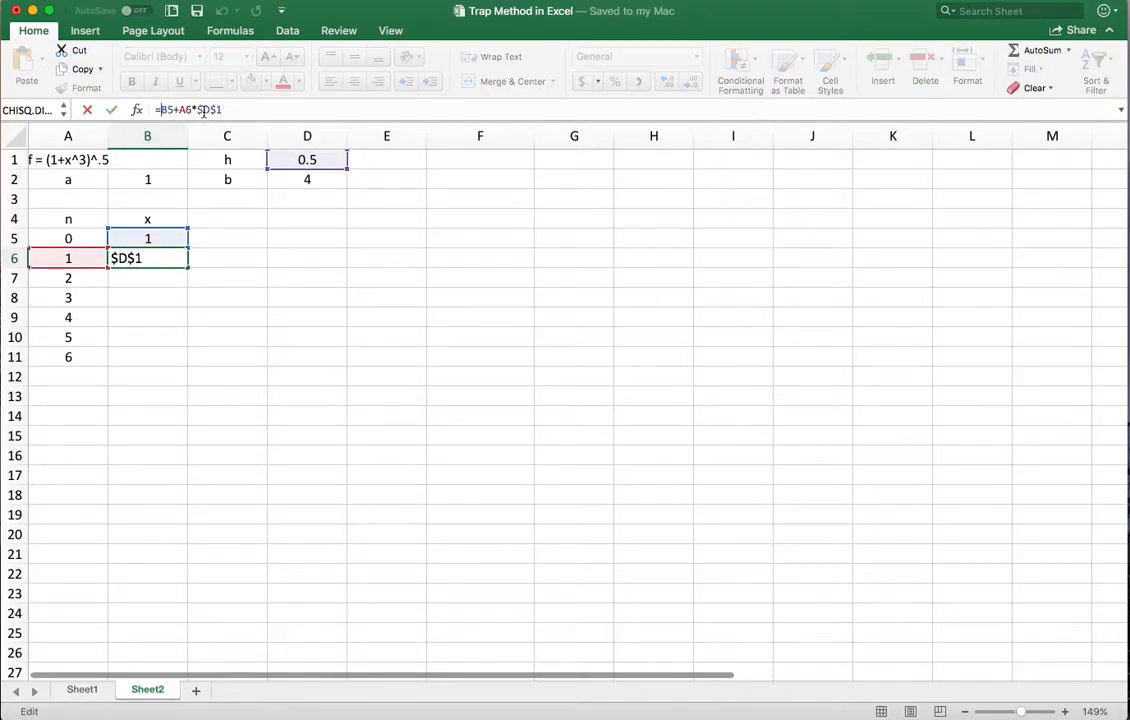
{"action": "type", "text": "$"}
{"action": "key", "text": "Right"}
{"action": "type", "text": "$"}
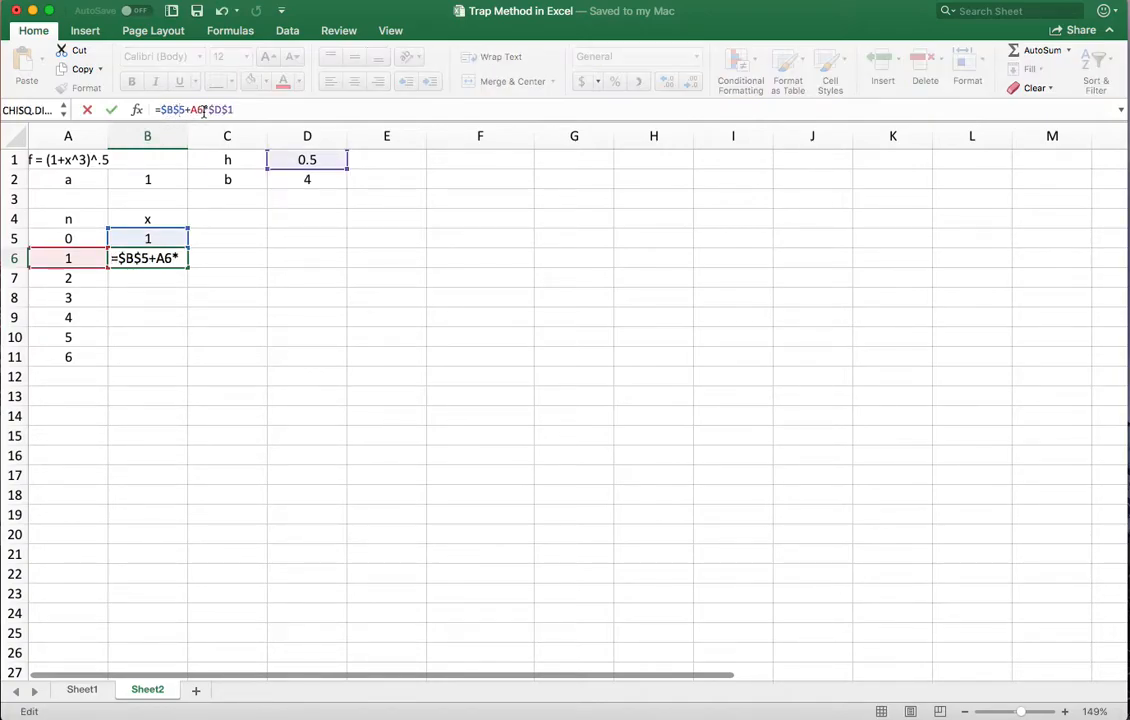
{"action": "key", "text": "Return"}
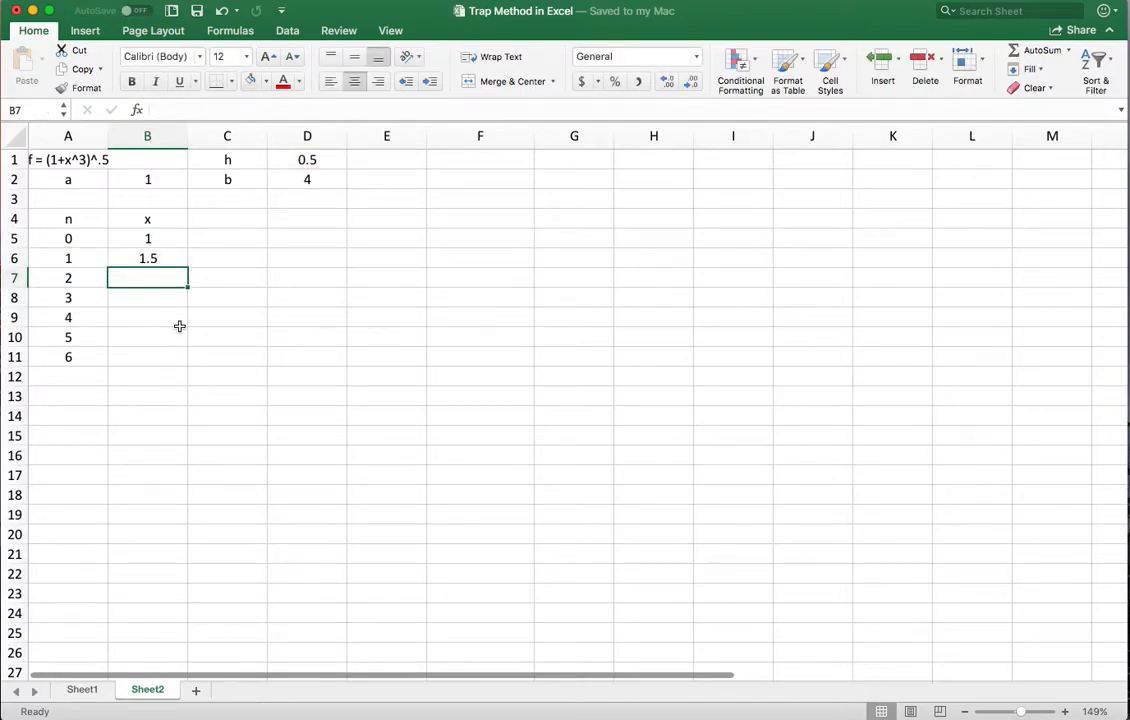
Fill the x formula from B6 down through cell B11.
{"action": "left_click", "coordinate": [179, 265]}
{"action": "left_click_drag", "start_coordinate": [186, 274], "coordinate": [188, 364]}
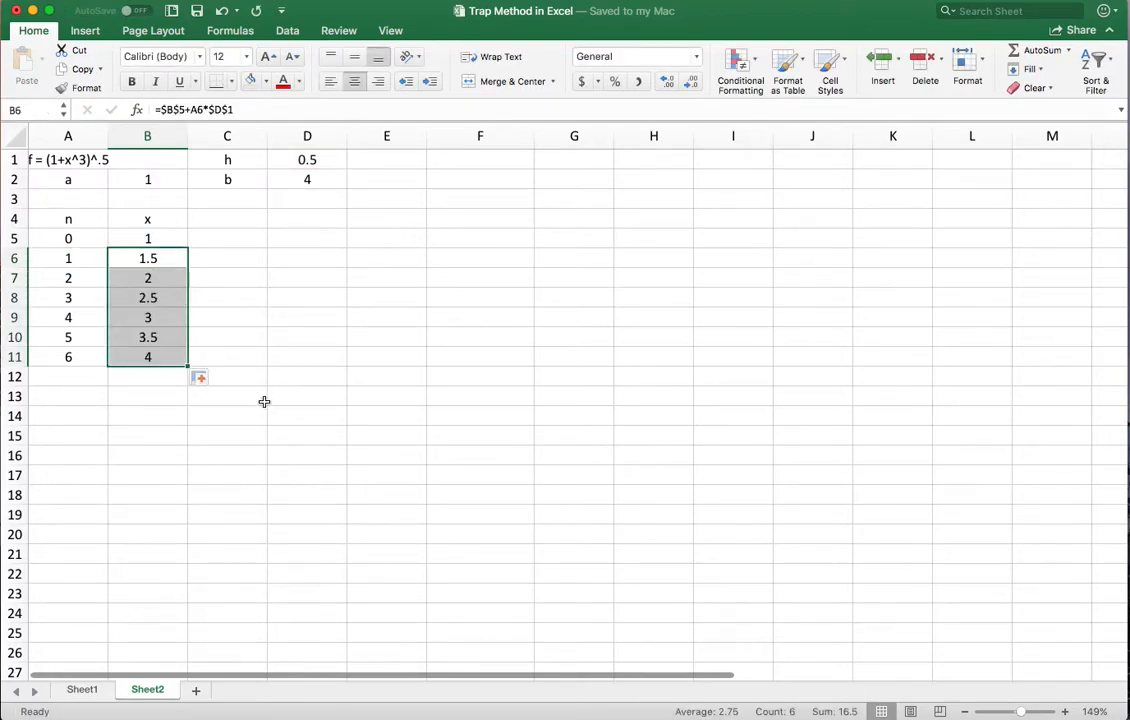
Check the x values and their formulas in column B from B5 to B11.
{"action": "left_click", "coordinate": [158, 318]}
{"action": "left_click", "coordinate": [157, 340]}
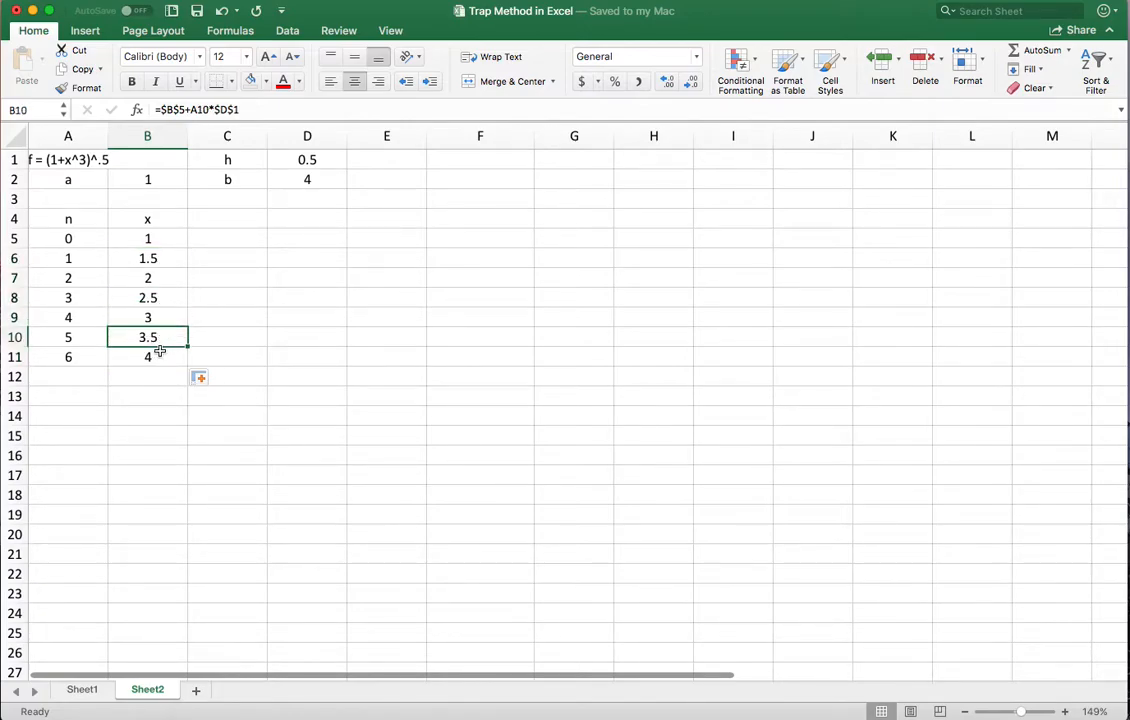
{"action": "left_click", "coordinate": [156, 358]}
{"action": "left_click", "coordinate": [150, 258]}
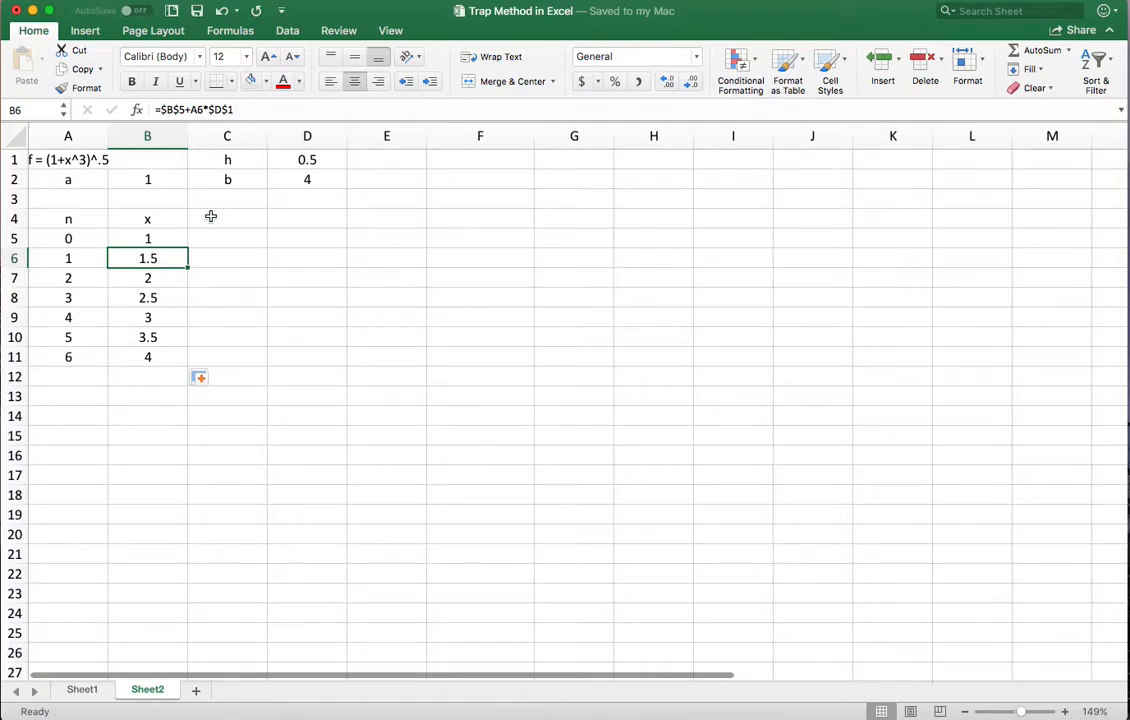
{"action": "left_click", "coordinate": [155, 238]}
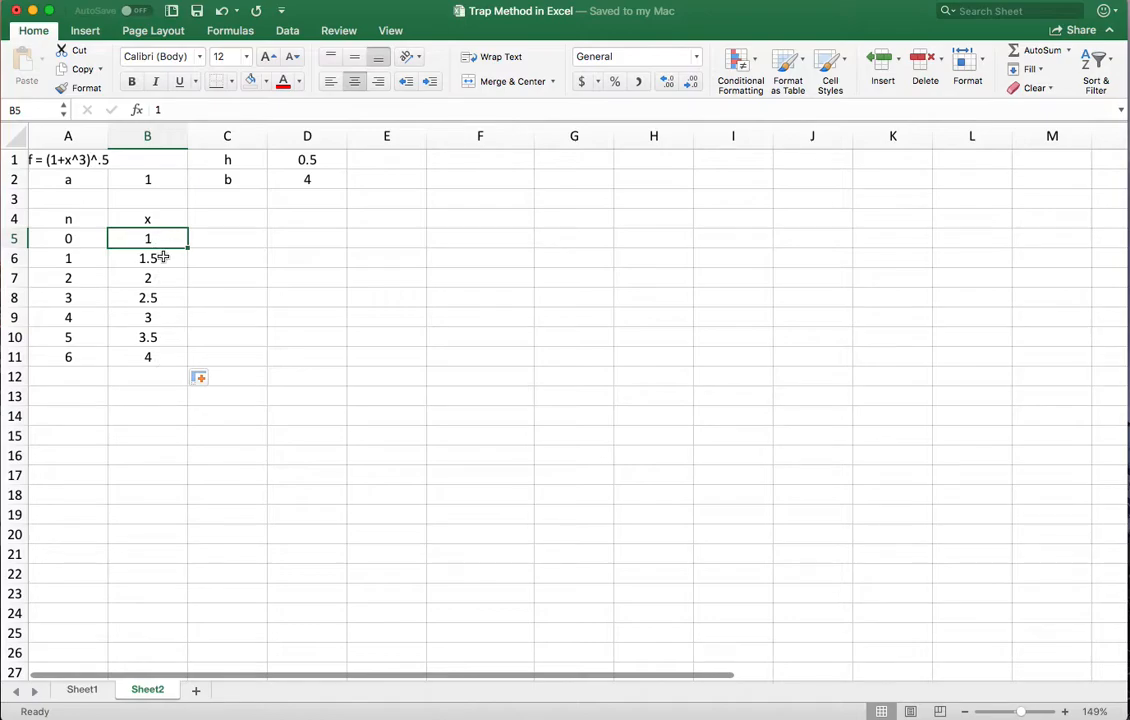
Highlight the x column range B4:B11 with a yellow fill.
{"action": "left_click_drag", "start_coordinate": [159, 222], "coordinate": [167, 357]}
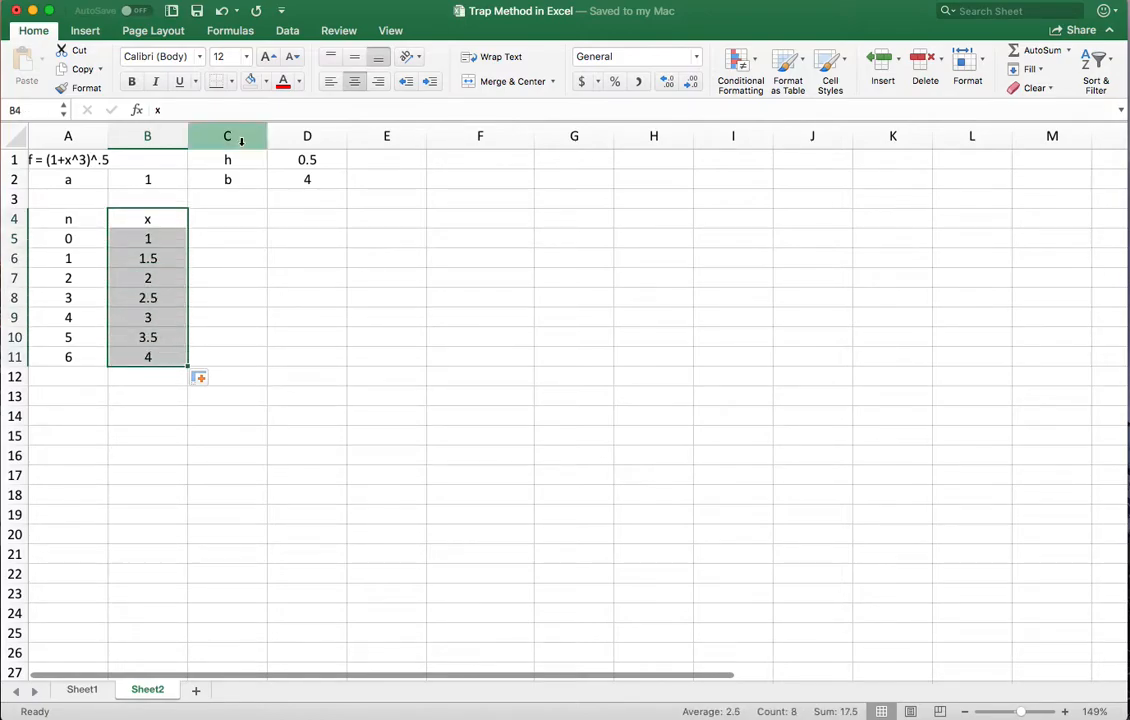
{"action": "left_click", "coordinate": [265, 81]}
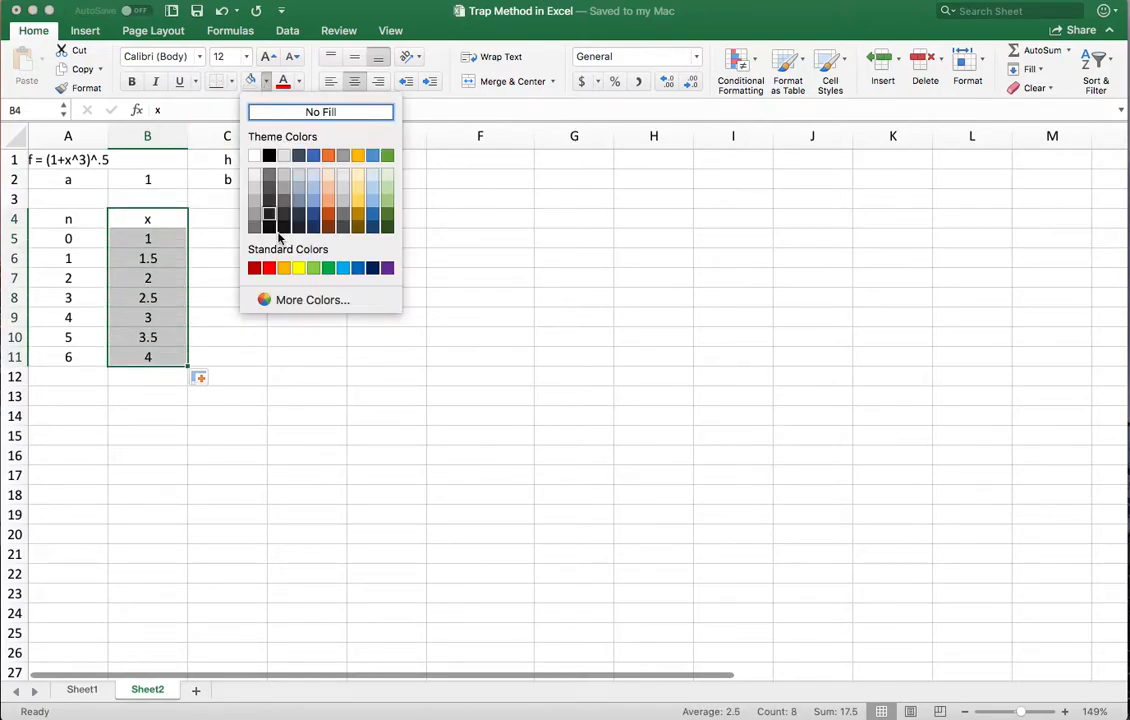
{"action": "left_click", "coordinate": [299, 267]}
{"action": "left_click", "coordinate": [255, 296]}
Enter the heading f(x) in cell C4 and make the x and f(x) headings bold.
{"action": "left_click", "coordinate": [241, 222]}
{"action": "type", "text": "f(x)"}
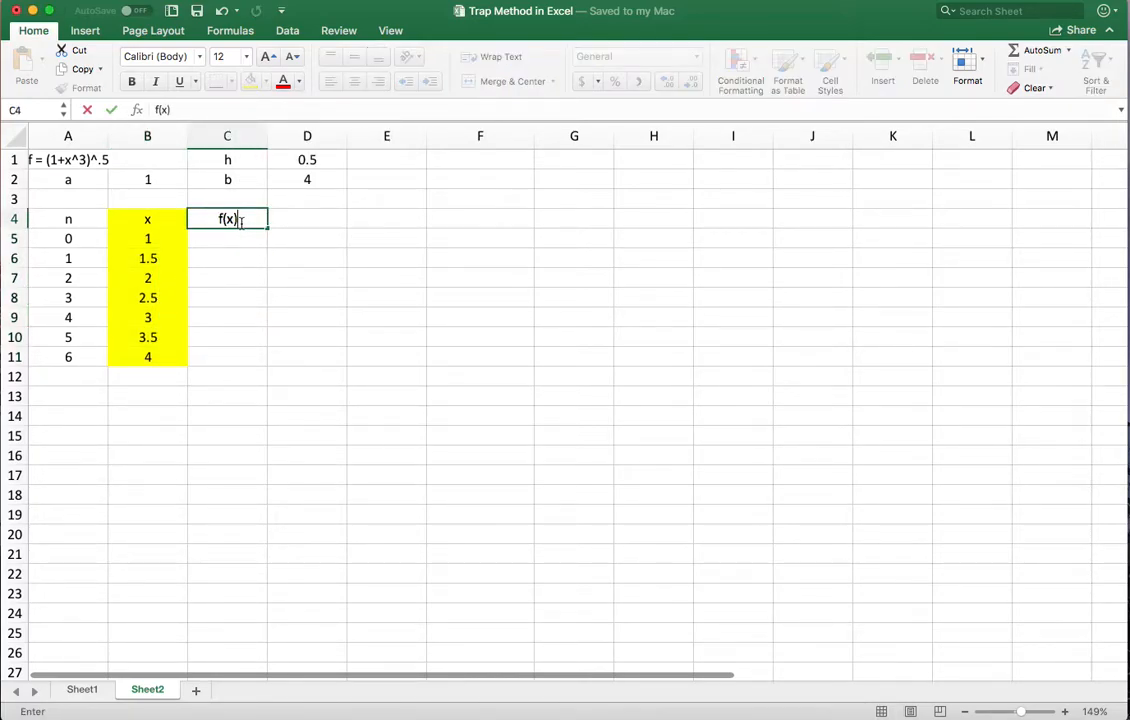
{"action": "key", "text": "Return"}
{"action": "left_click", "coordinate": [174, 222]}
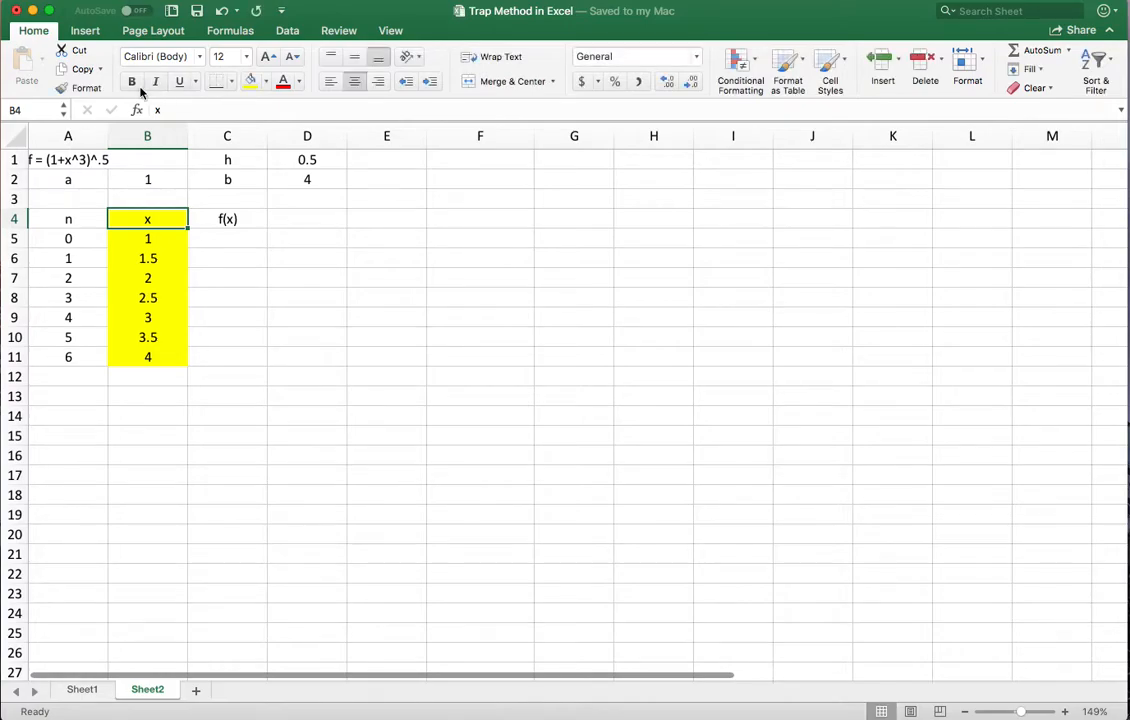
{"action": "left_click", "coordinate": [218, 220]}
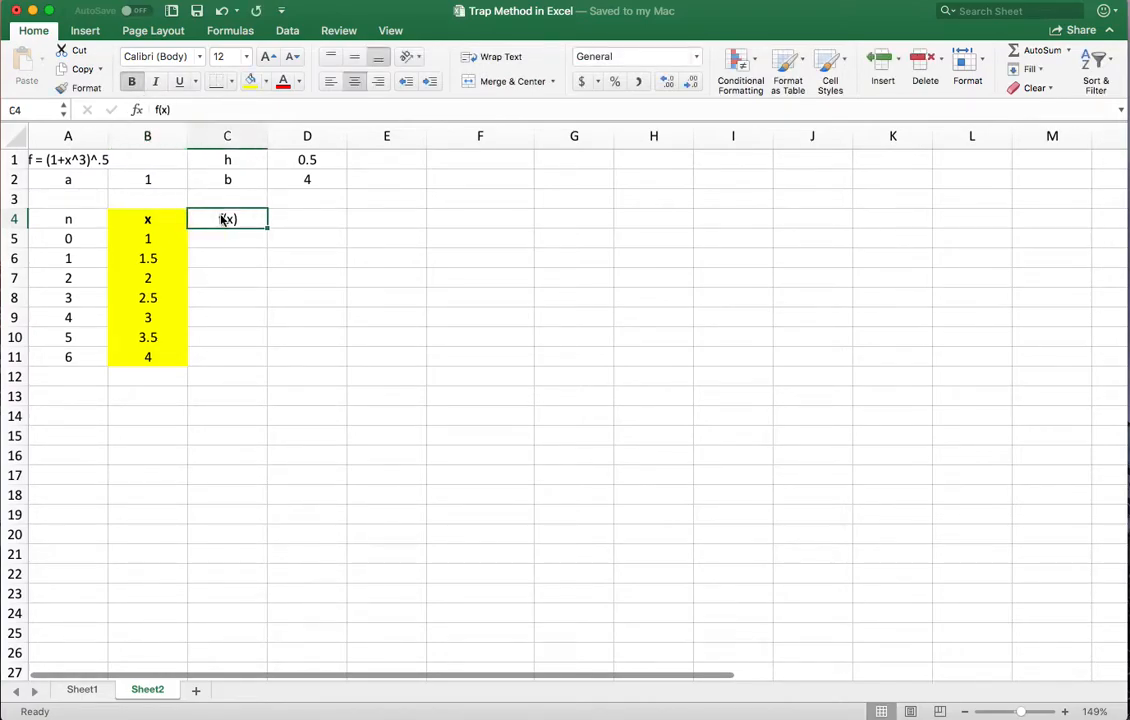
{"action": "left_click", "coordinate": [131, 81]}
Calculate the first function value in cell C5 with the formula =(1+B5^3)^0.5.
{"action": "left_click", "coordinate": [230, 244]}
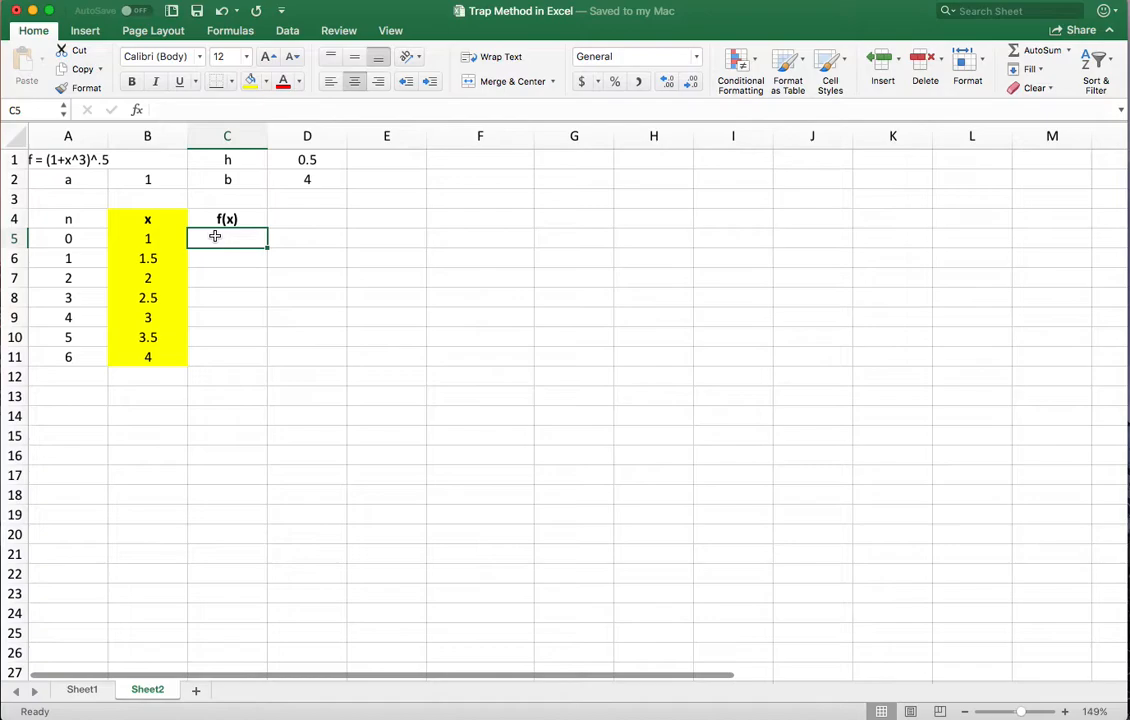
{"action": "type", "text": "=(1+"}
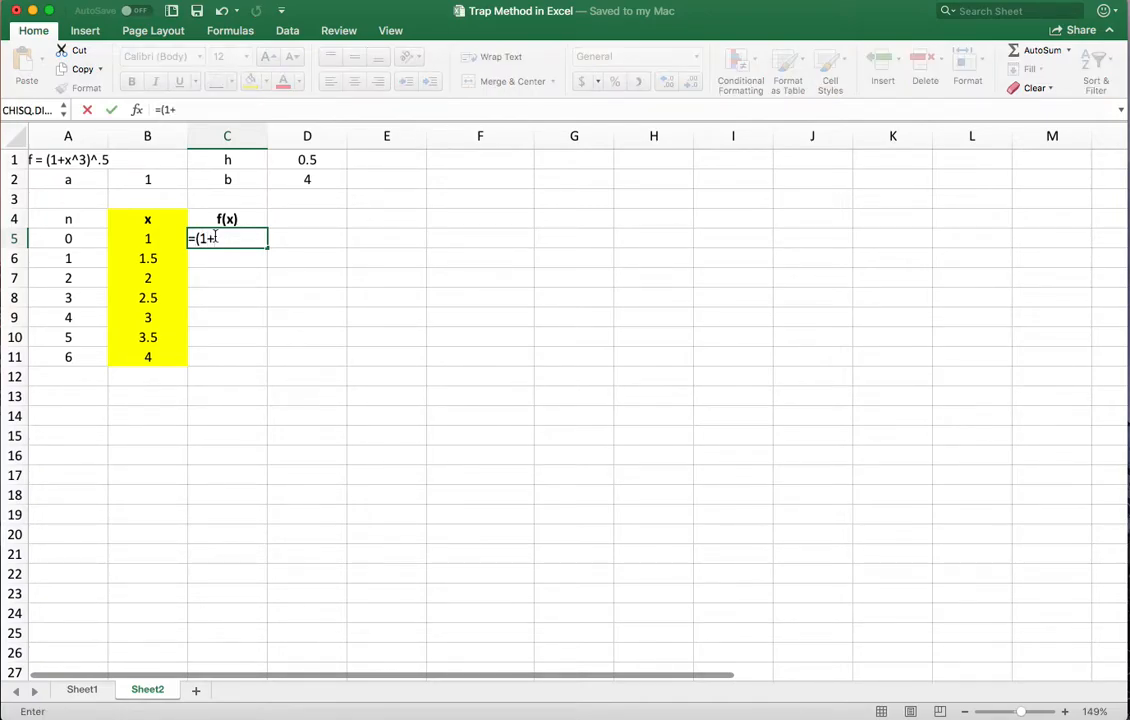
{"action": "left_click", "coordinate": [163, 241]}
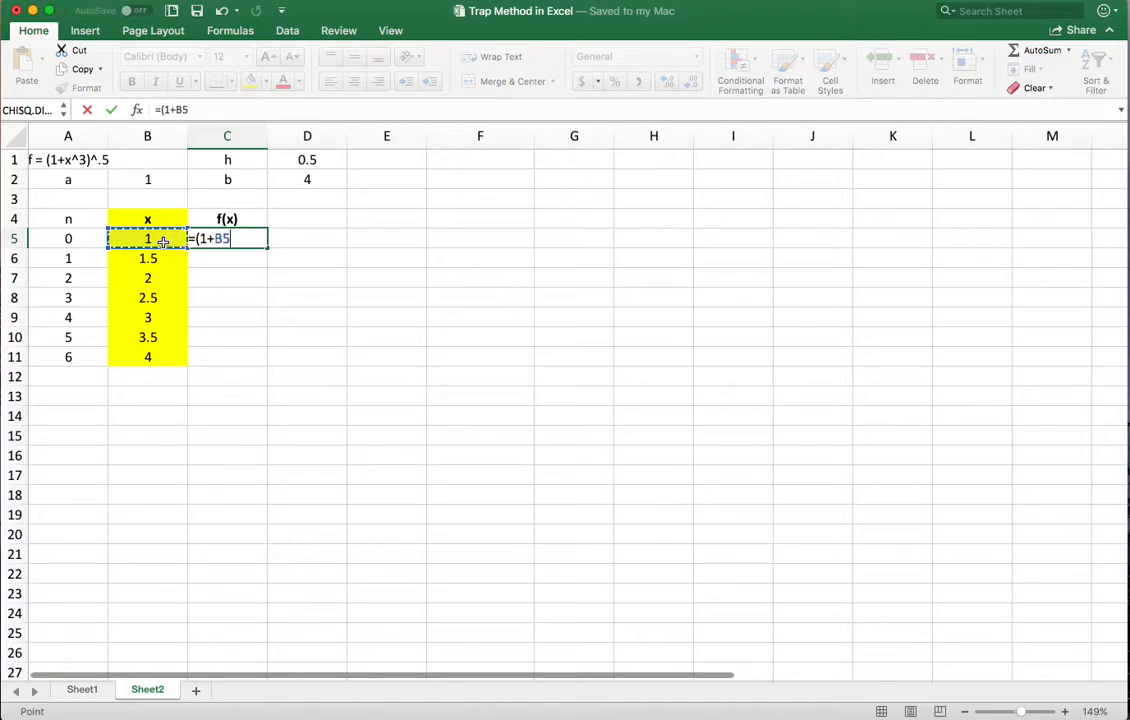
{"action": "type", "text": "^3"}
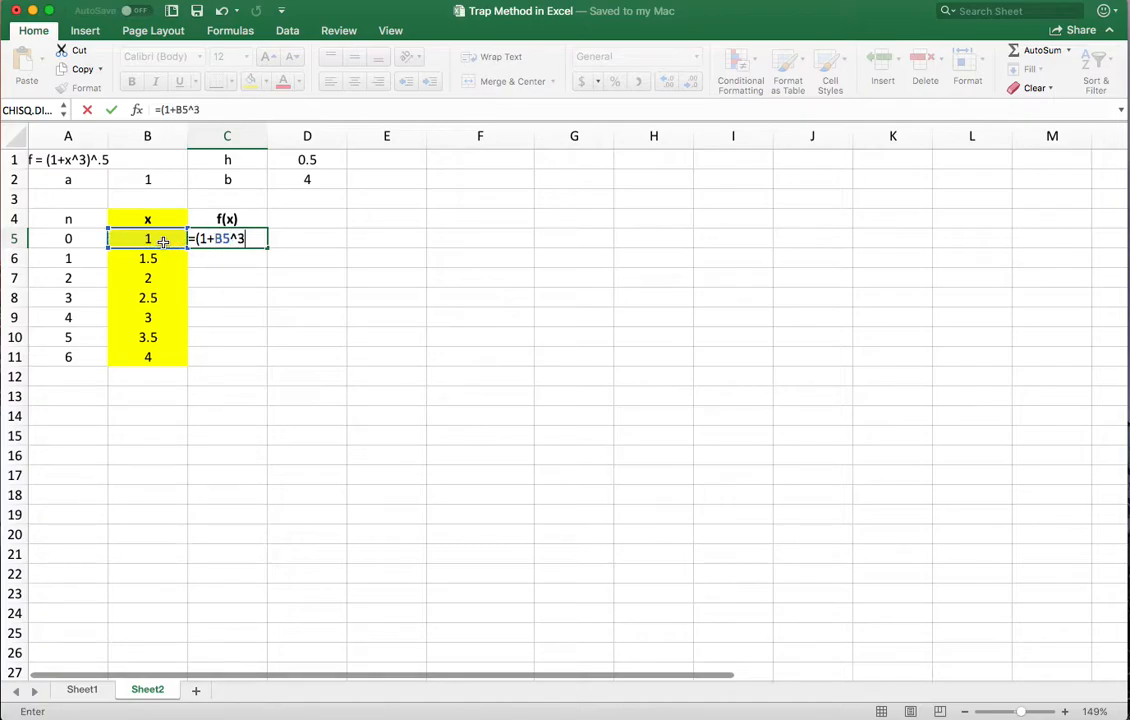
{"action": "type", "text": ")^0.5"}
{"action": "key", "text": "Return"}
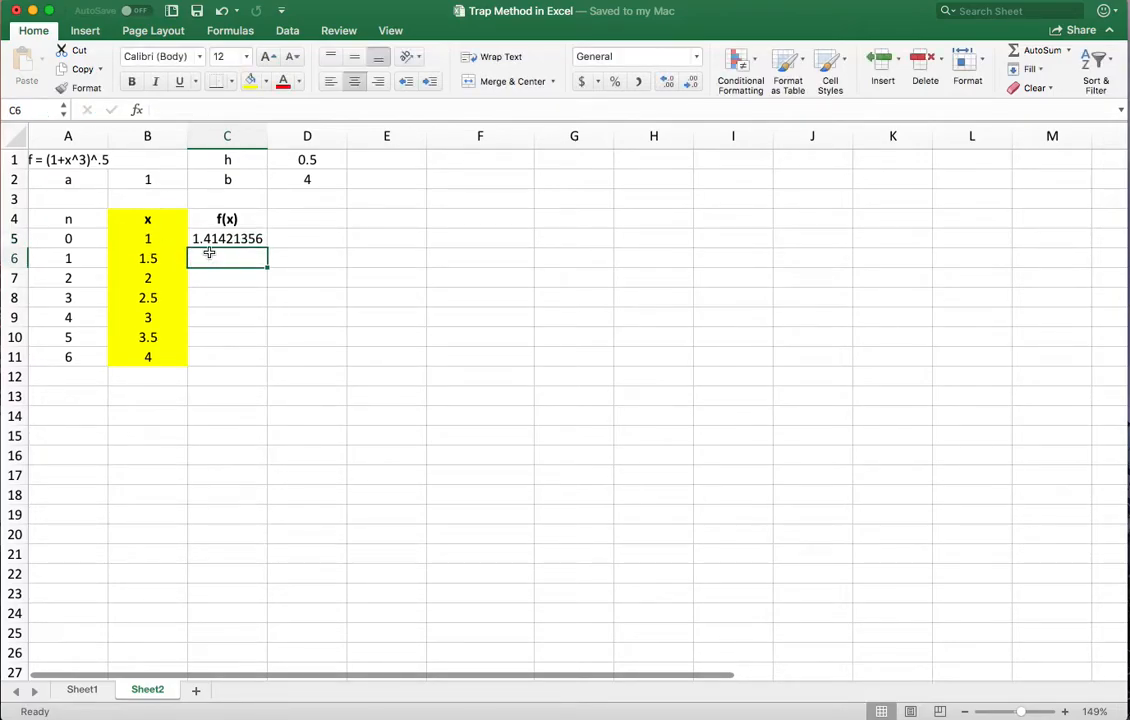
Fill the function formula from C5 down through cell C11.
{"action": "left_click", "coordinate": [208, 239]}
{"action": "left_click_drag", "start_coordinate": [270, 248], "coordinate": [274, 360]}
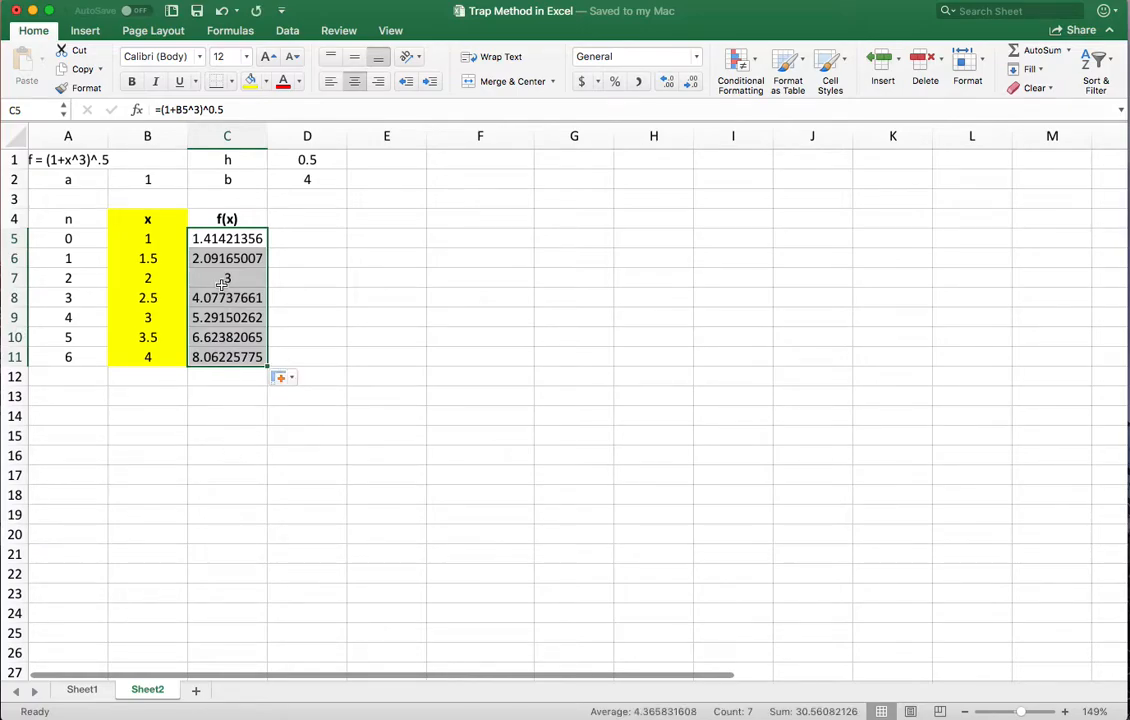
{"action": "left_click", "coordinate": [320, 312]}
Highlight the f(x) column range C4:C11 with a light blue fill.
{"action": "left_click_drag", "start_coordinate": [220, 219], "coordinate": [225, 357]}
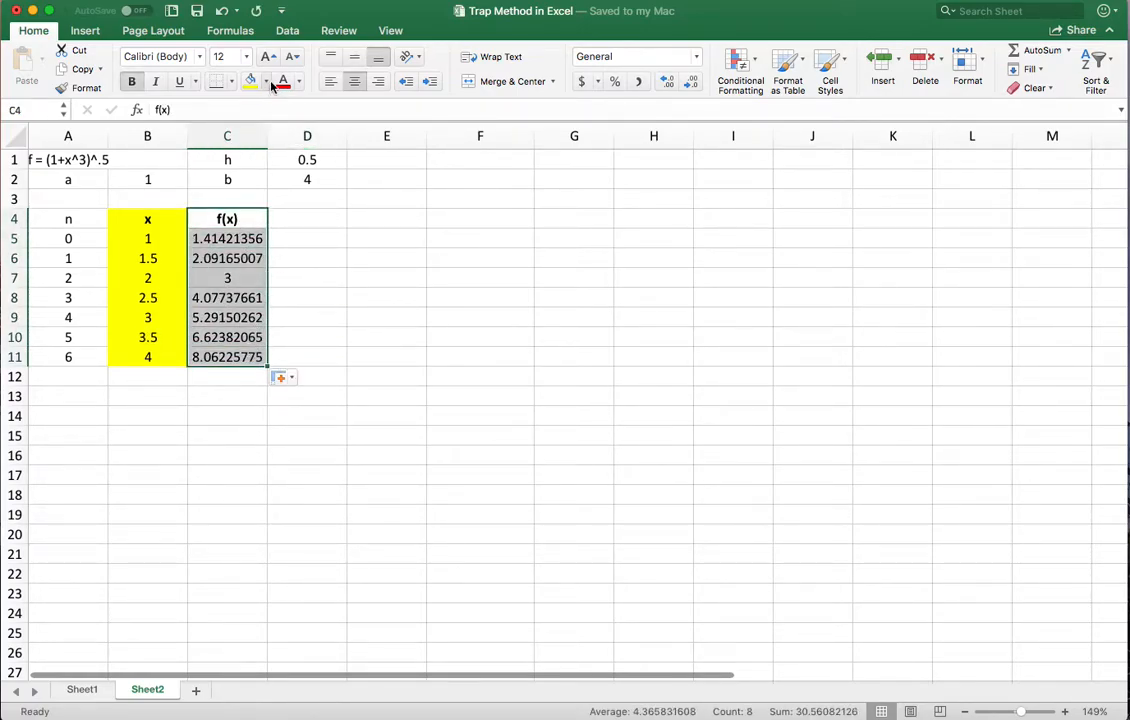
{"action": "left_click", "coordinate": [265, 81]}
{"action": "left_click", "coordinate": [312, 194]}
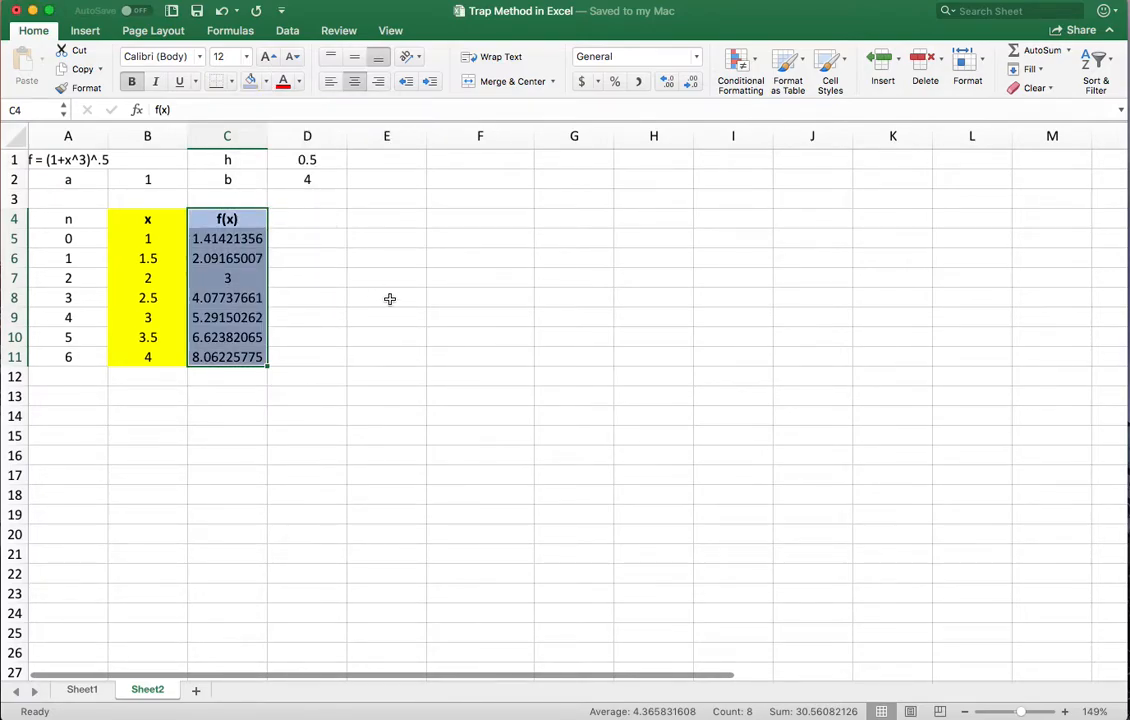
{"action": "left_click", "coordinate": [391, 298]}
Enter a bold heading Trap in cell D4.
{"action": "left_click", "coordinate": [327, 220]}
{"action": "key", "text": "super+b"}
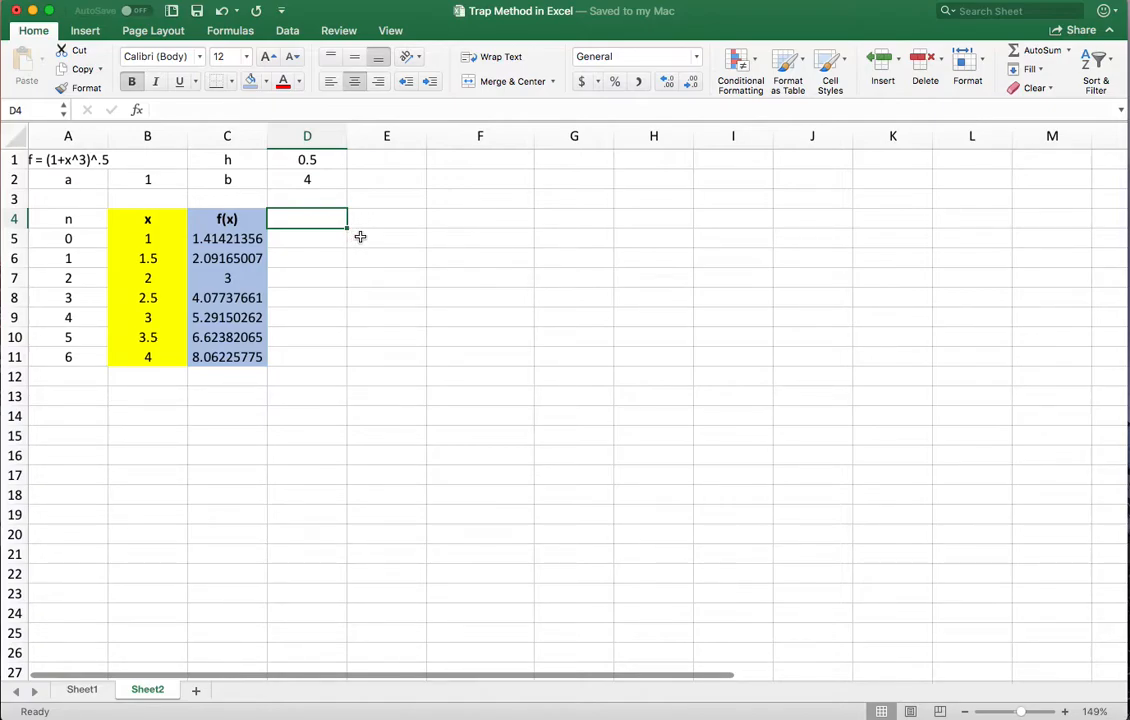
{"action": "type", "text": "Tra"}
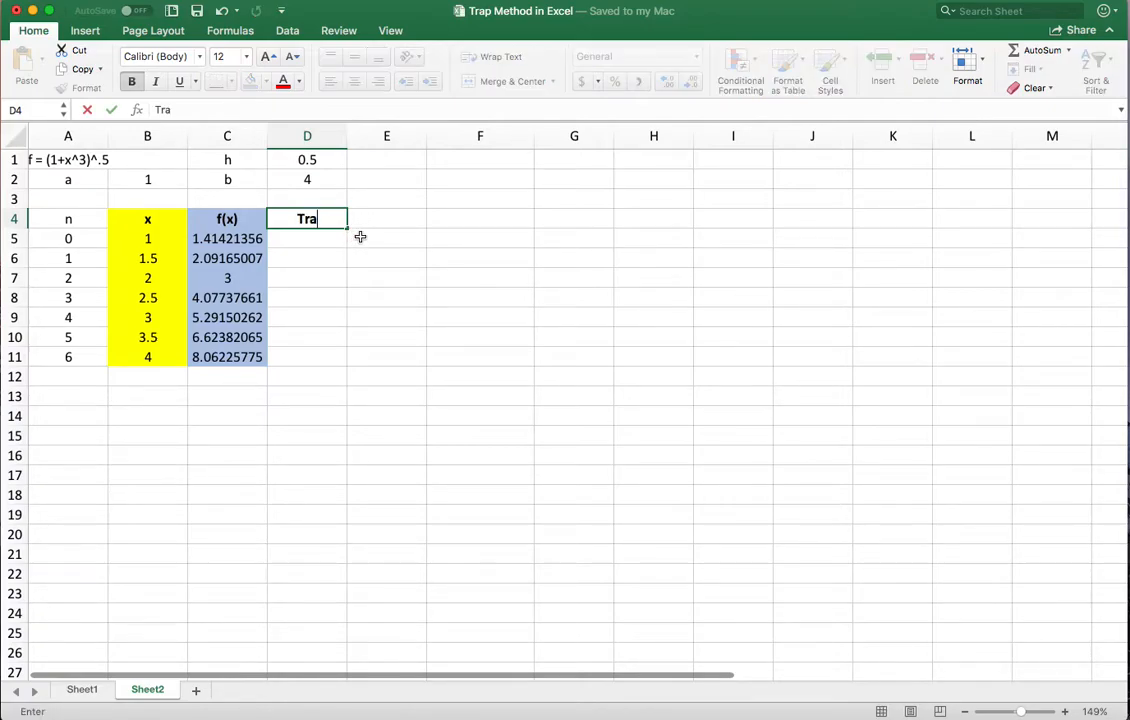
{"action": "type", "text": "p"}
{"action": "key", "text": "Return"}
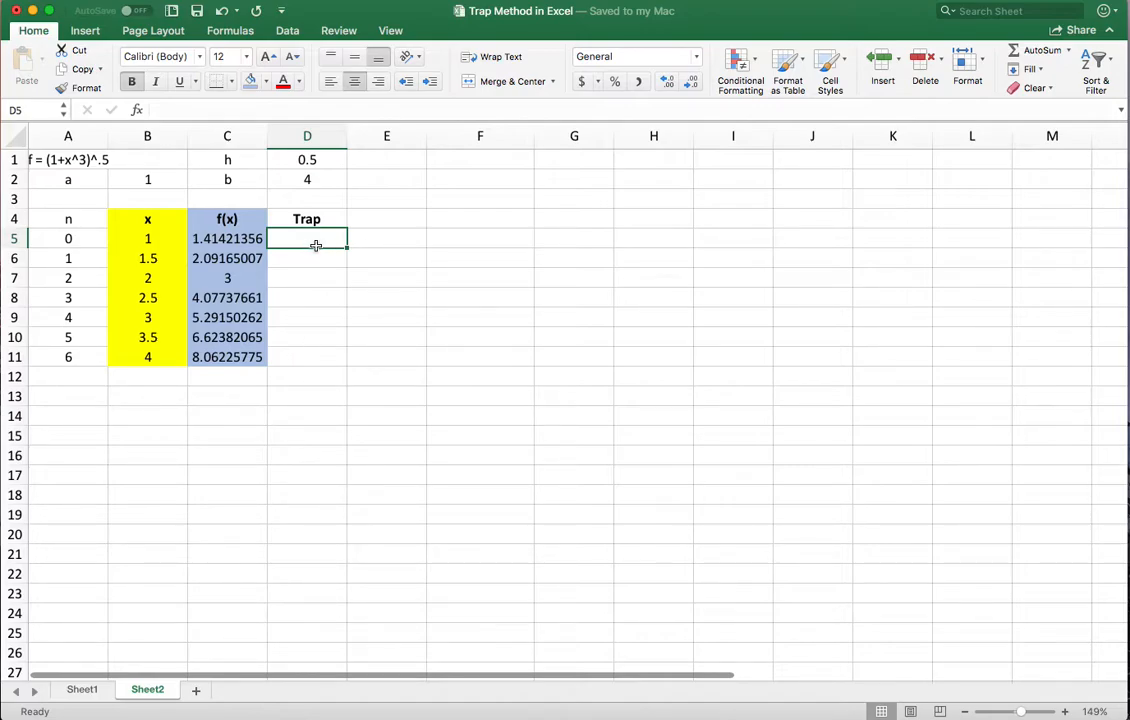
Set the first trapezoid term in cell D5 equal to the function value in C5.
{"action": "type", "text": "="}
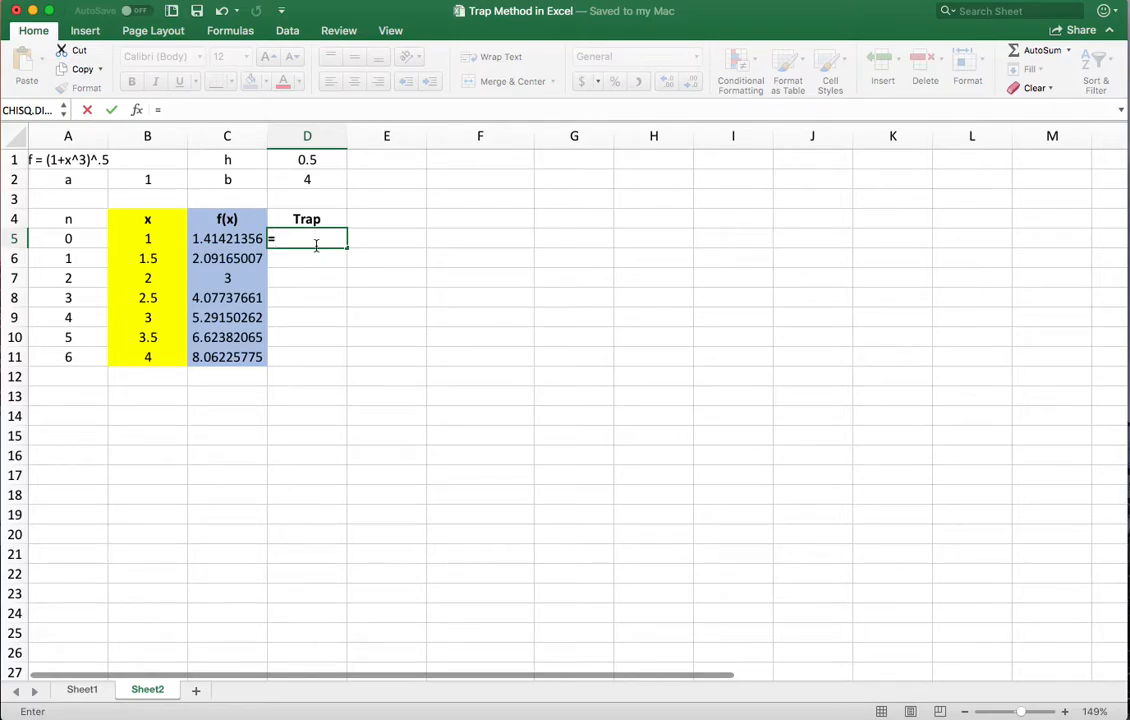
{"action": "left_click", "coordinate": [258, 241]}
{"action": "key", "text": "Return"}
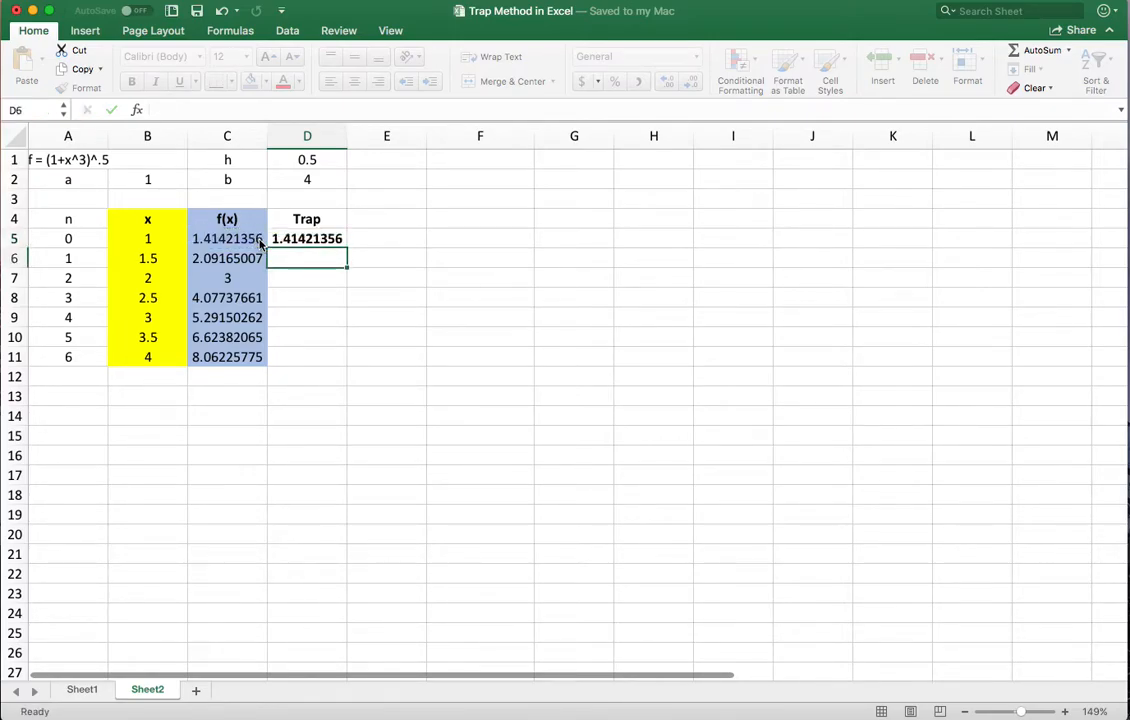
Calculate the doubled interior term in D6 with =2*C6 and fill it down through D10.
{"action": "type", "text": "=2*"}
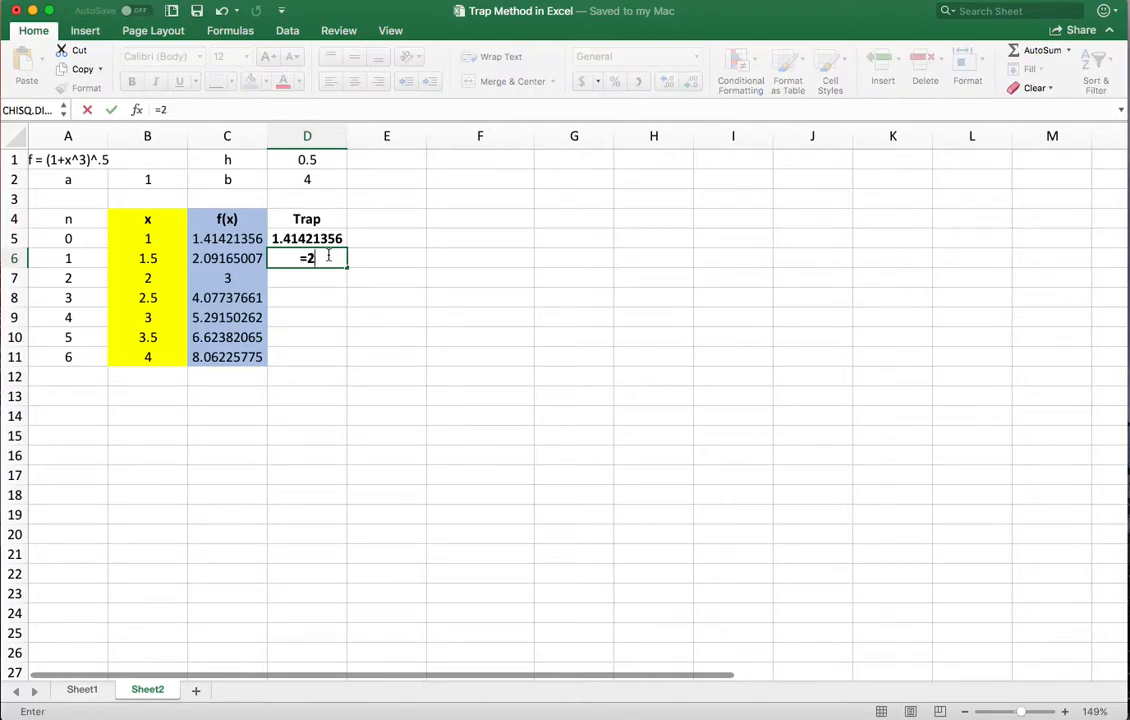
{"action": "left_click", "coordinate": [236, 259]}
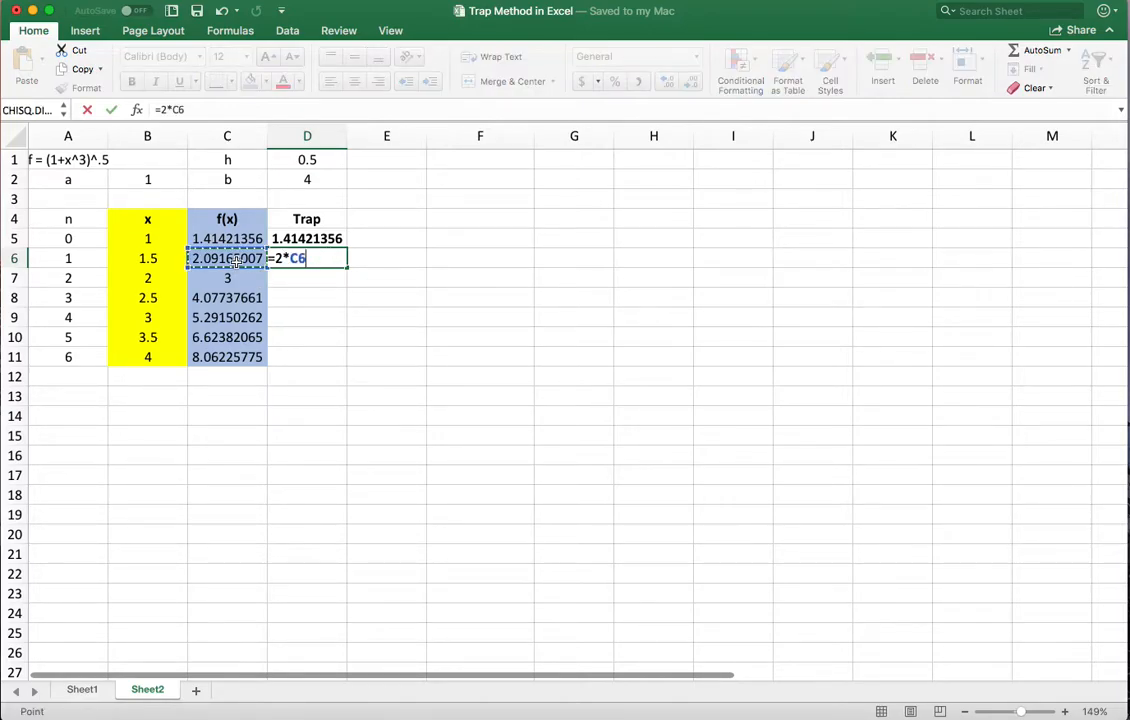
{"action": "key", "text": "Return"}
{"action": "left_click", "coordinate": [322, 260]}
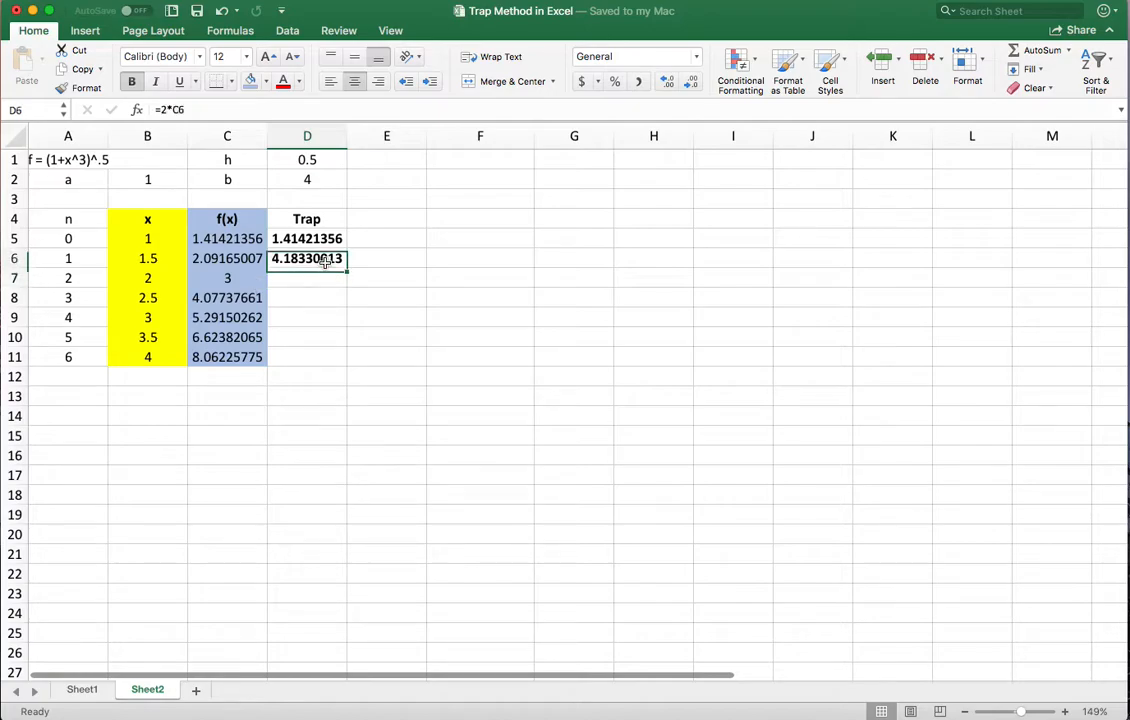
{"action": "left_click_drag", "start_coordinate": [346, 267], "coordinate": [349, 345]}
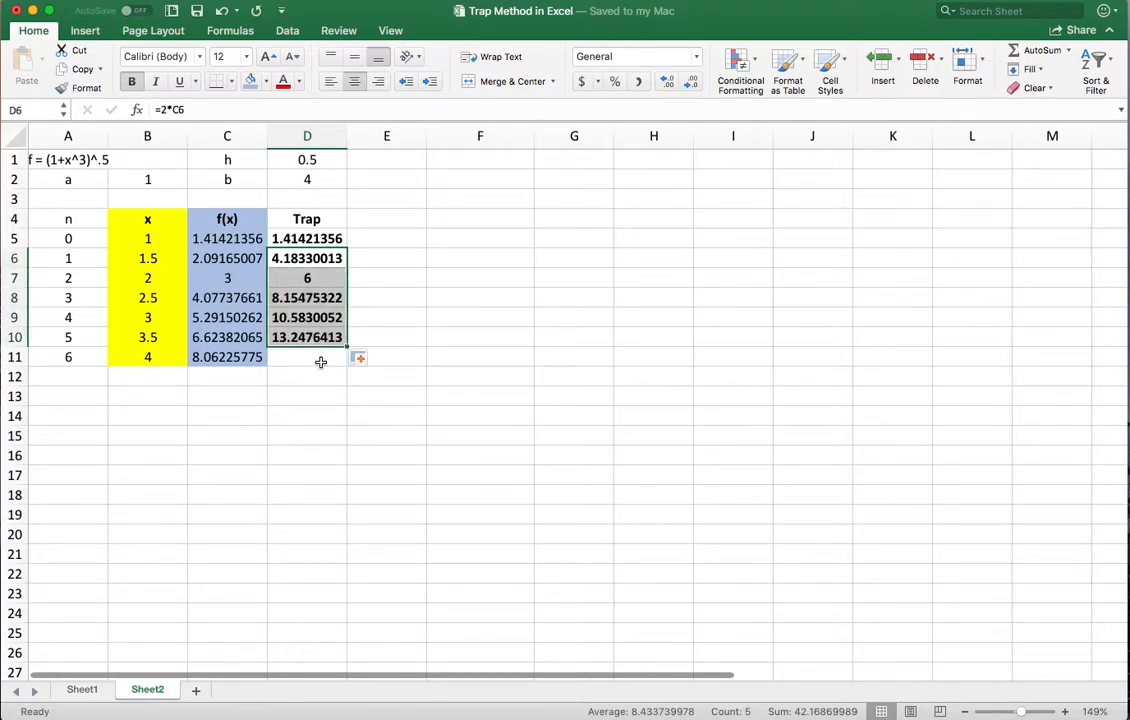
Set the last trapezoid term in cell D11 equal to the function value in C11.
{"action": "left_click", "coordinate": [318, 362]}
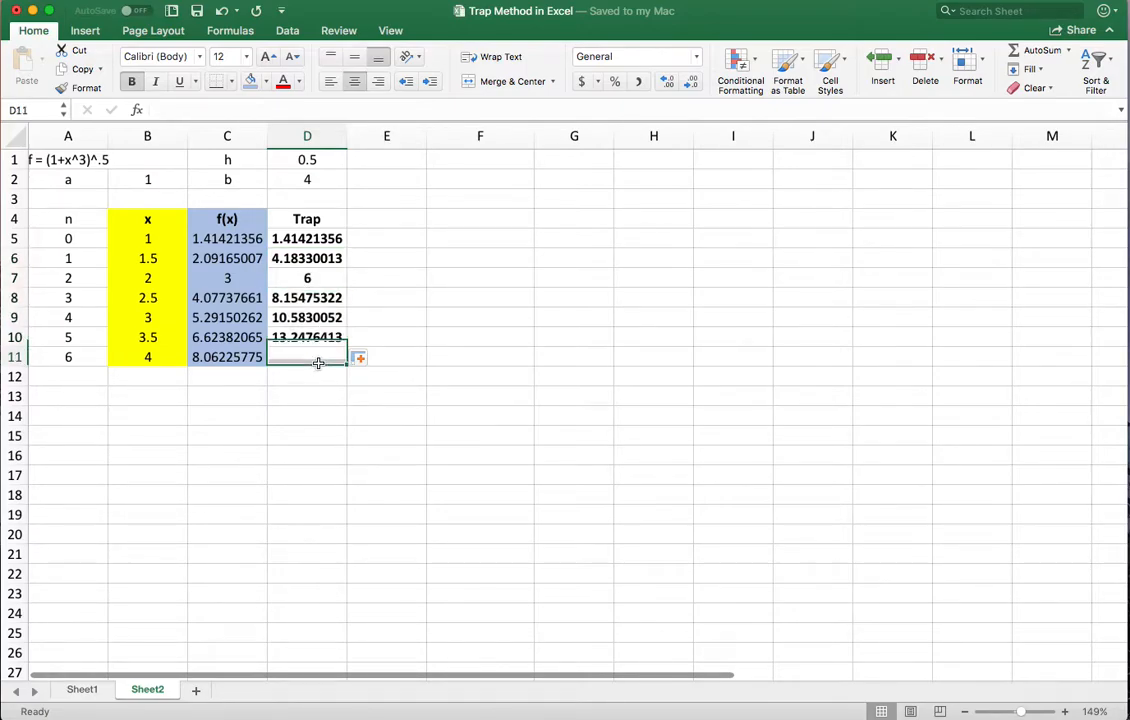
{"action": "type", "text": "="}
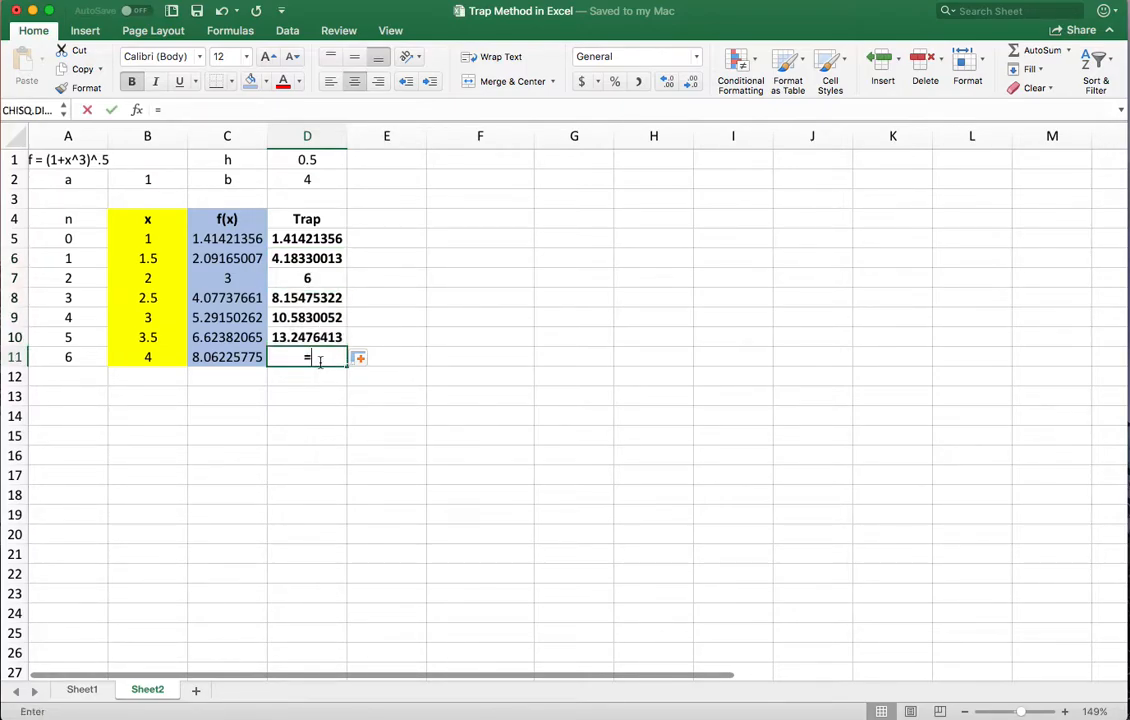
{"action": "left_click", "coordinate": [242, 354]}
{"action": "key", "text": "Return"}
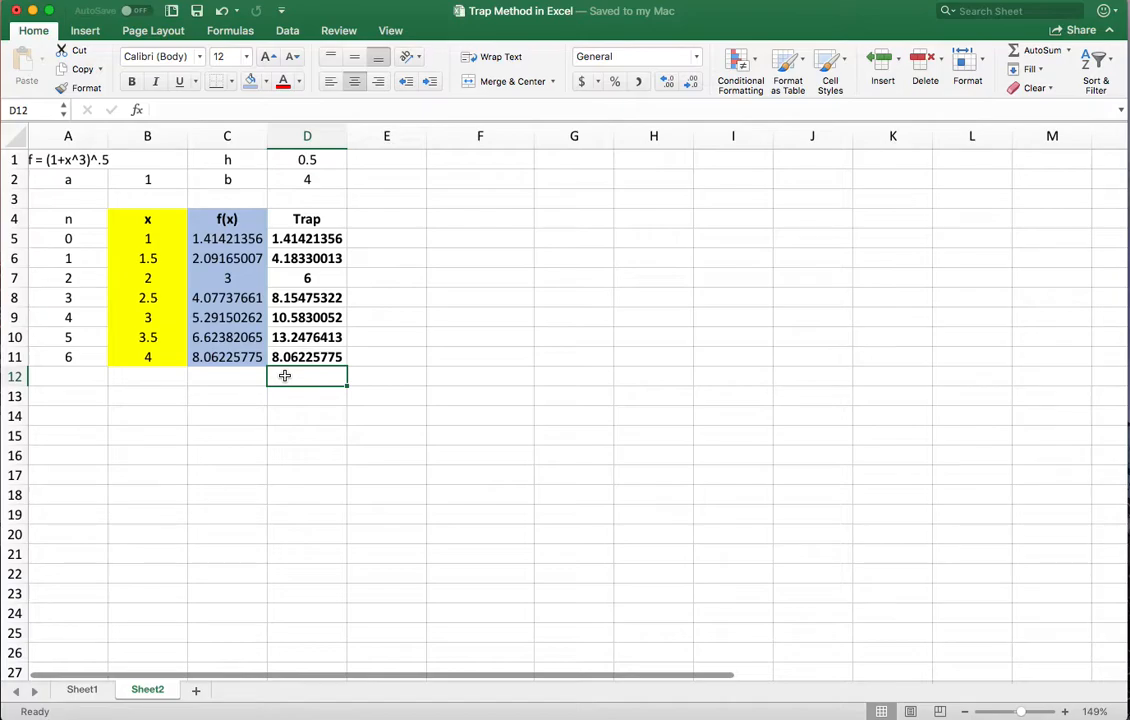
Sum the trapezoid terms in cell D12 with the formula =SUM(D5:D11).
{"action": "type", "text": "=sum("}
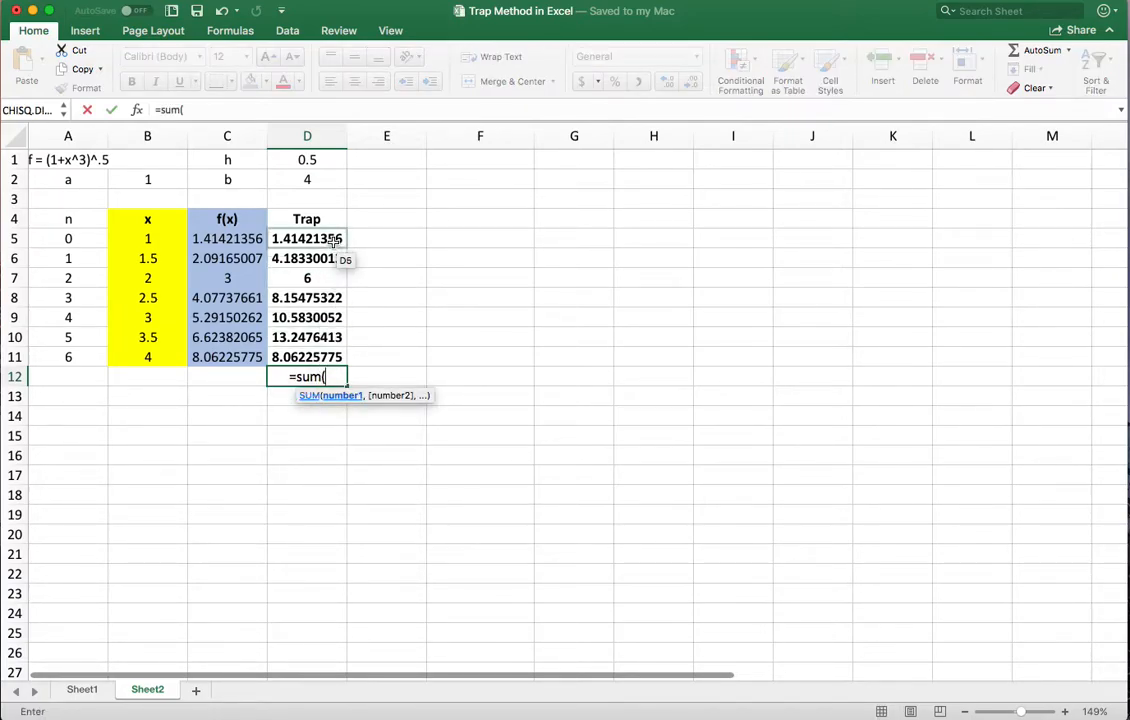
{"action": "left_click_drag", "start_coordinate": [335, 237], "coordinate": [330, 362]}
{"action": "key", "text": "Return"}
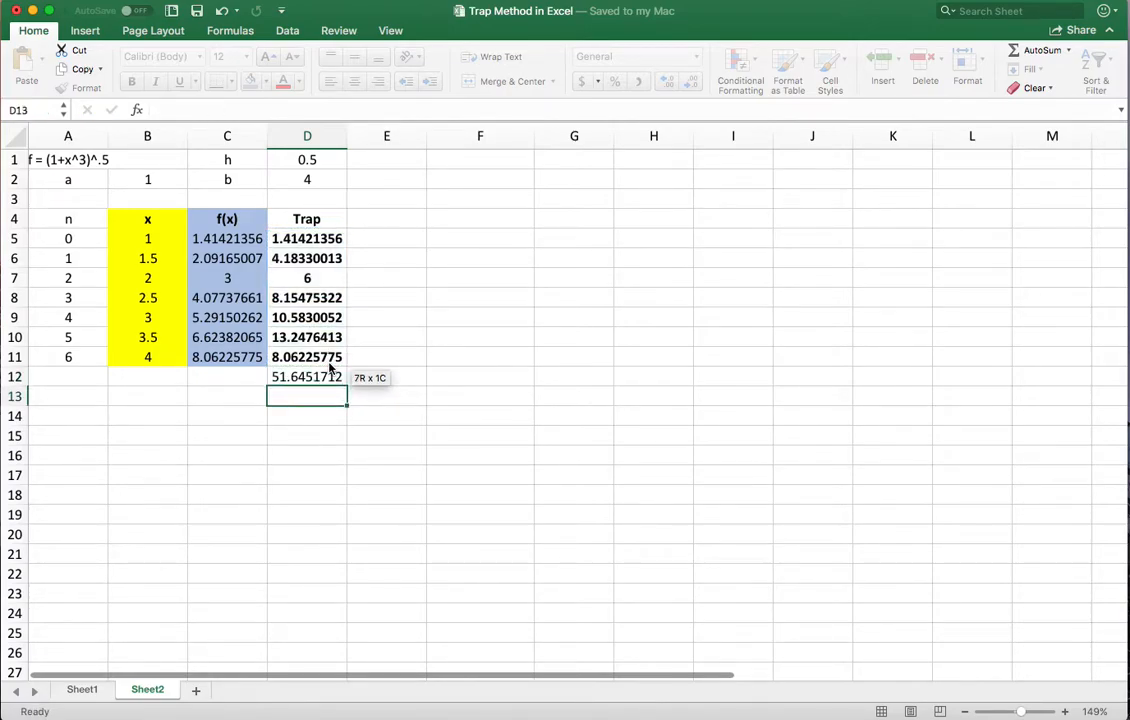
{"action": "left_click", "coordinate": [320, 376]}
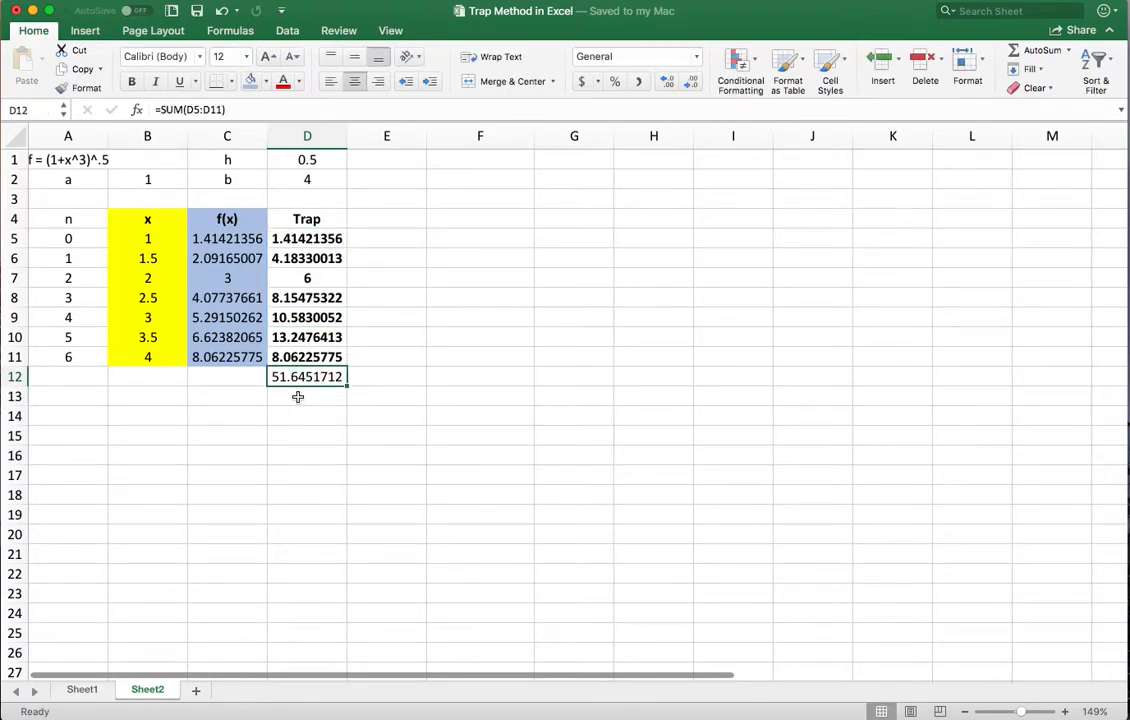
Label cell C14 "Trap" and calculate the trapezoid approximation in D14 with the formula =(D1/2)*D12.
{"action": "left_click", "coordinate": [213, 417]}
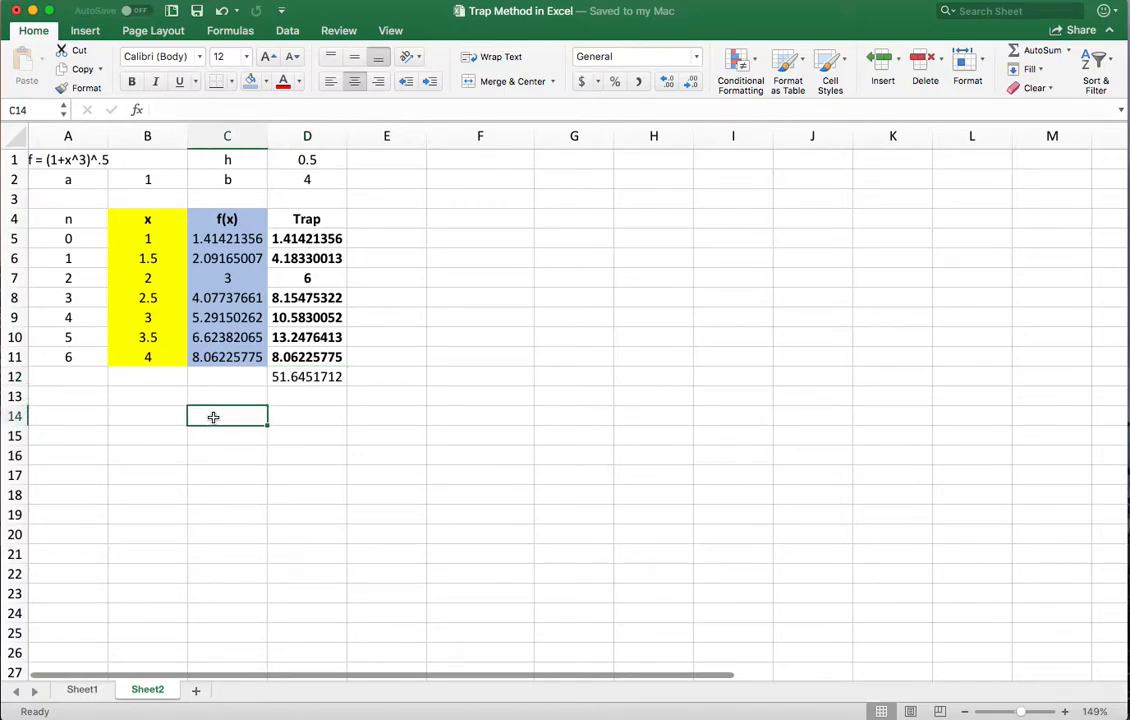
{"action": "type", "text": "Trap"}
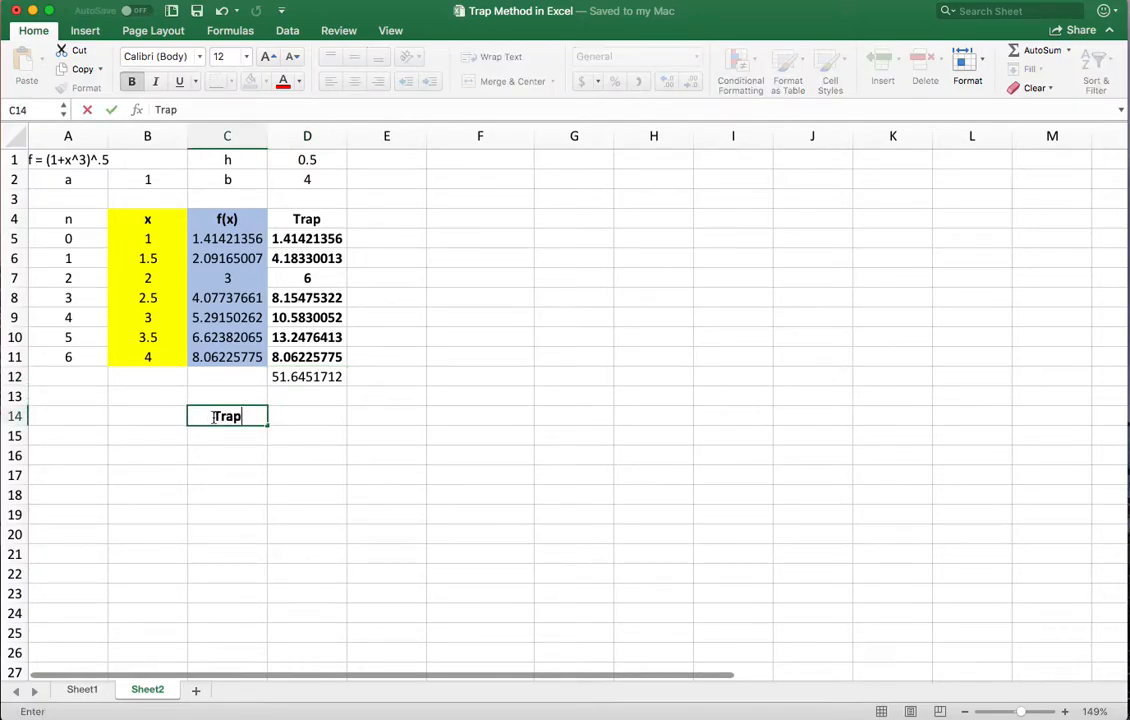
{"action": "key", "text": "Tab"}
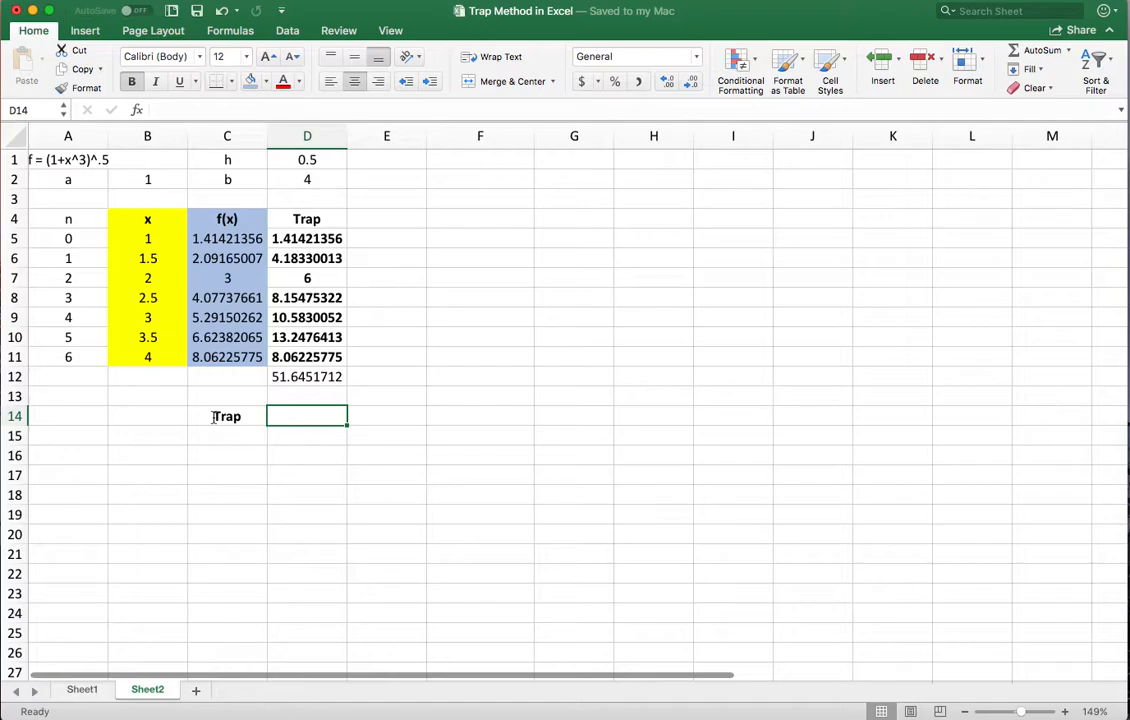
{"action": "type", "text": "="}
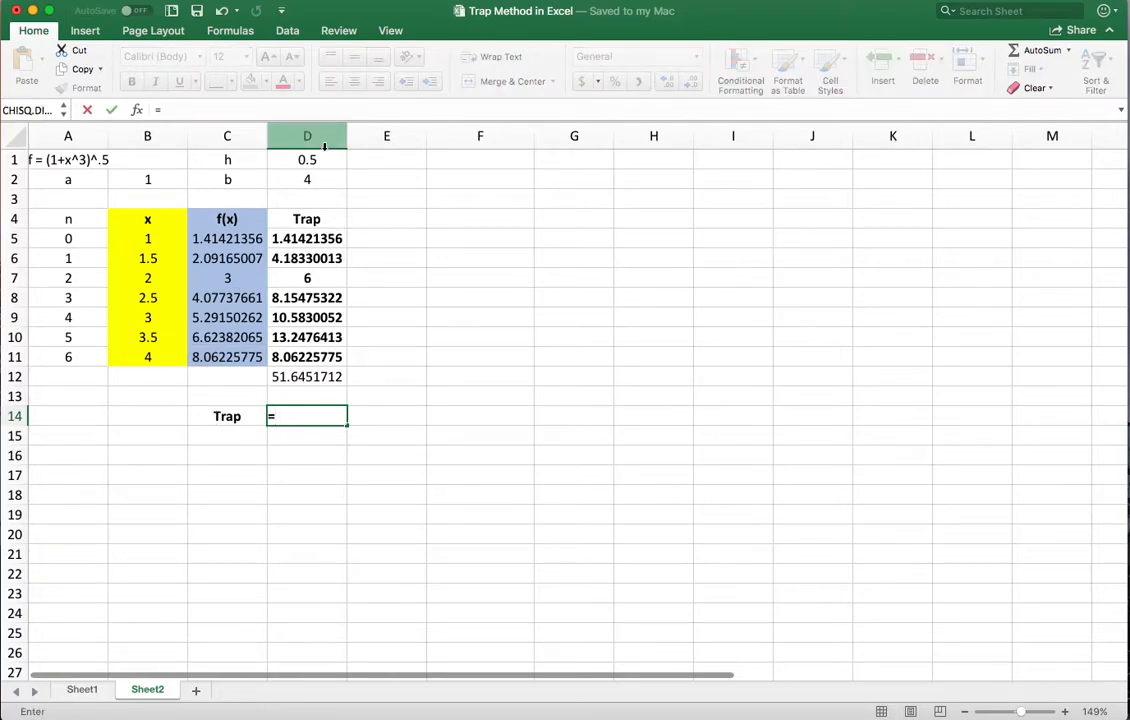
{"action": "left_click", "coordinate": [316, 162]}
{"action": "type", "text": "/2"}
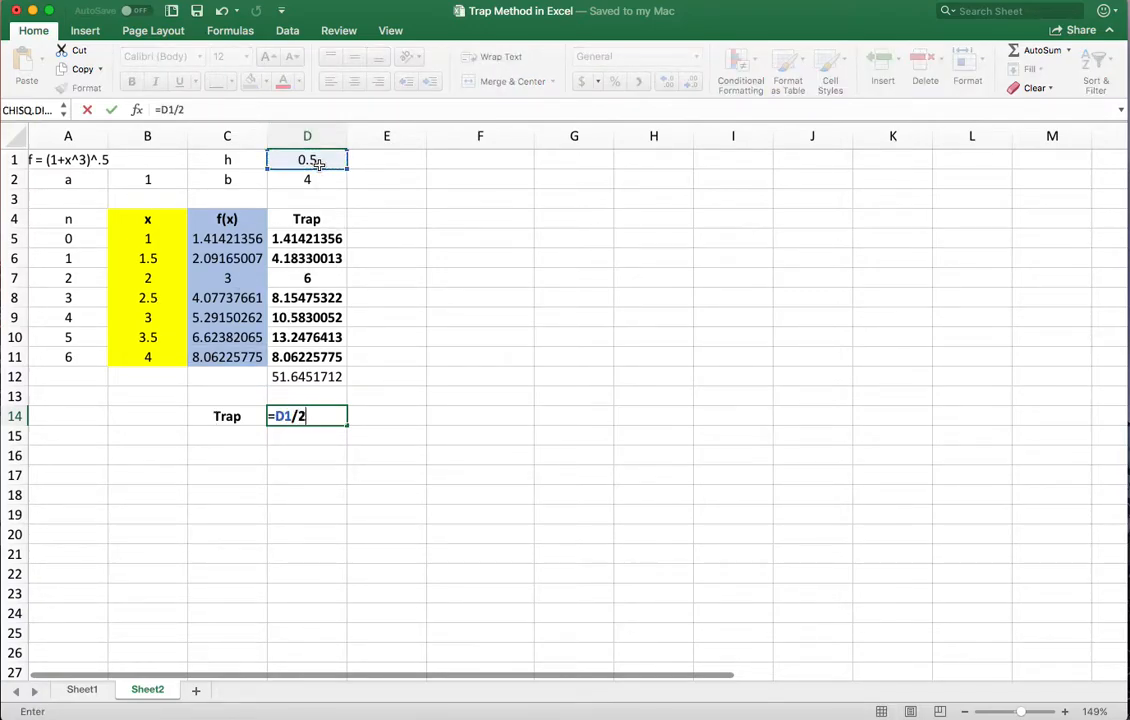
{"action": "key", "text": "shift+Tab"}
{"action": "key", "text": "Tab"}
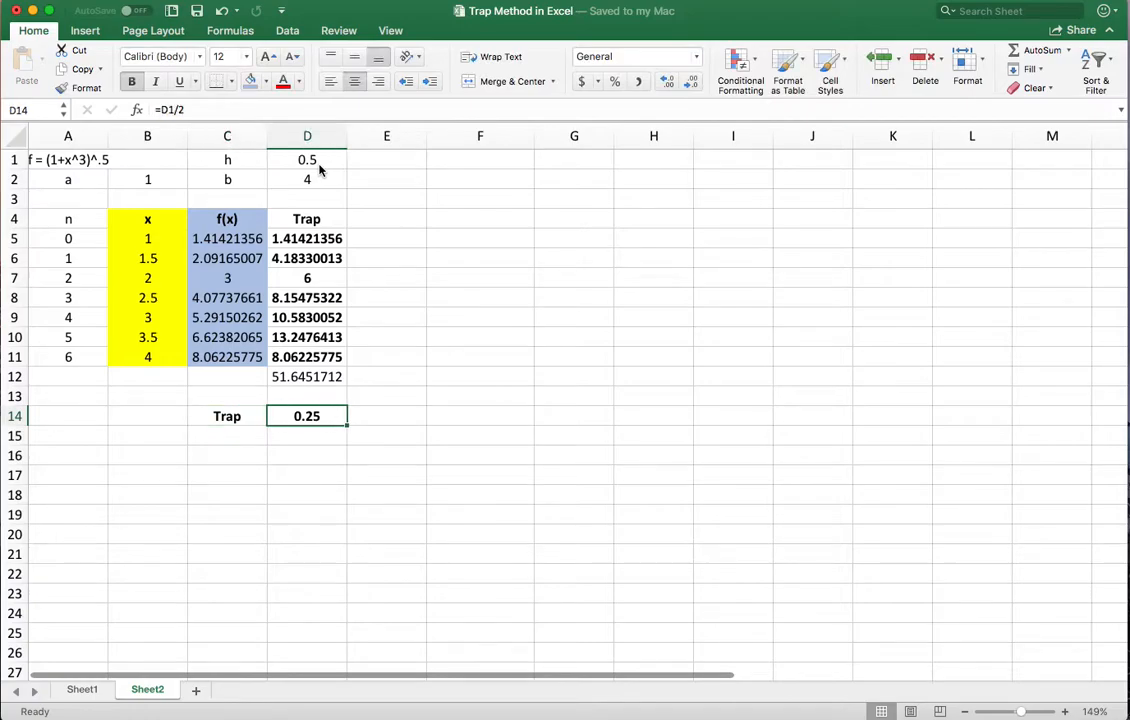
{"action": "left_click", "coordinate": [163, 110]}
{"action": "type", "text": "("}
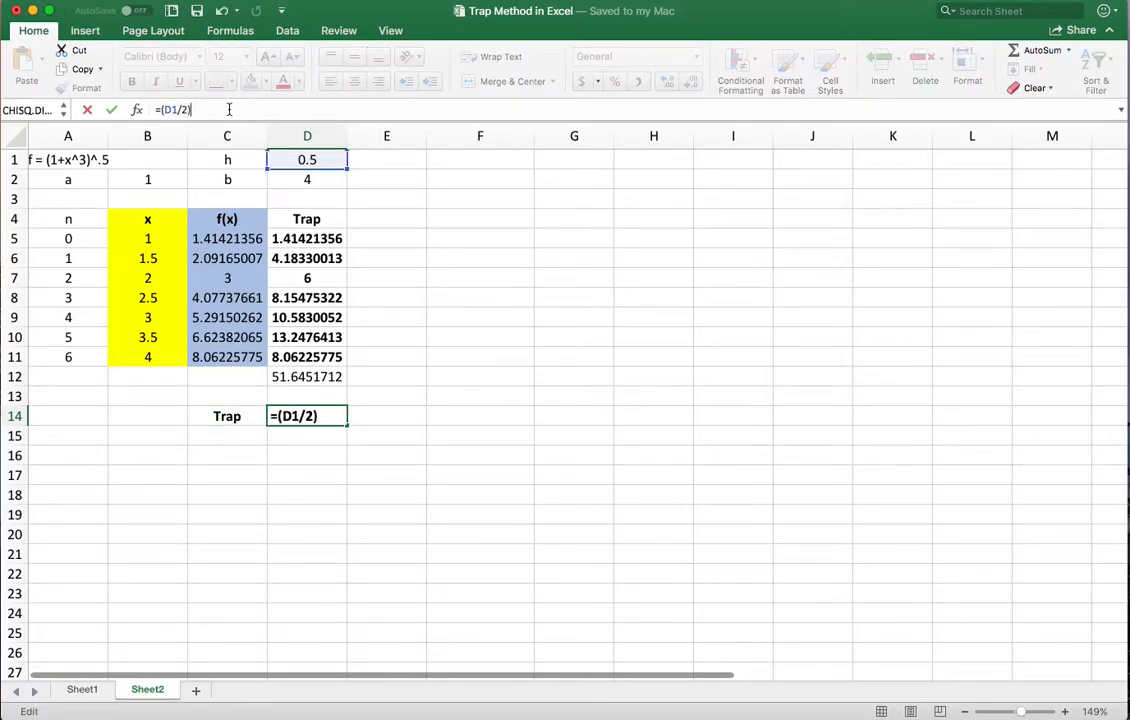
{"action": "left_click", "coordinate": [308, 379]}
{"action": "key", "text": "Return"}
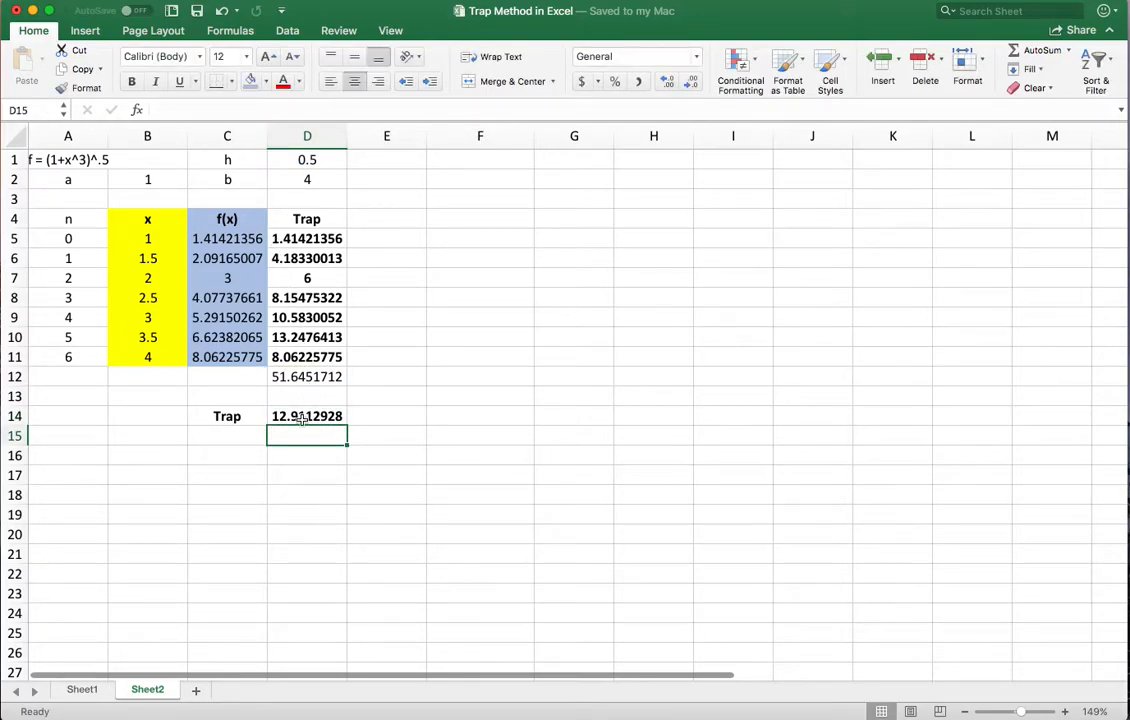
Fill the trapezoid result cell D14 with the same light blue as the f(x) column.
{"action": "key", "text": "Up"}
{"action": "left_click", "coordinate": [250, 81]}
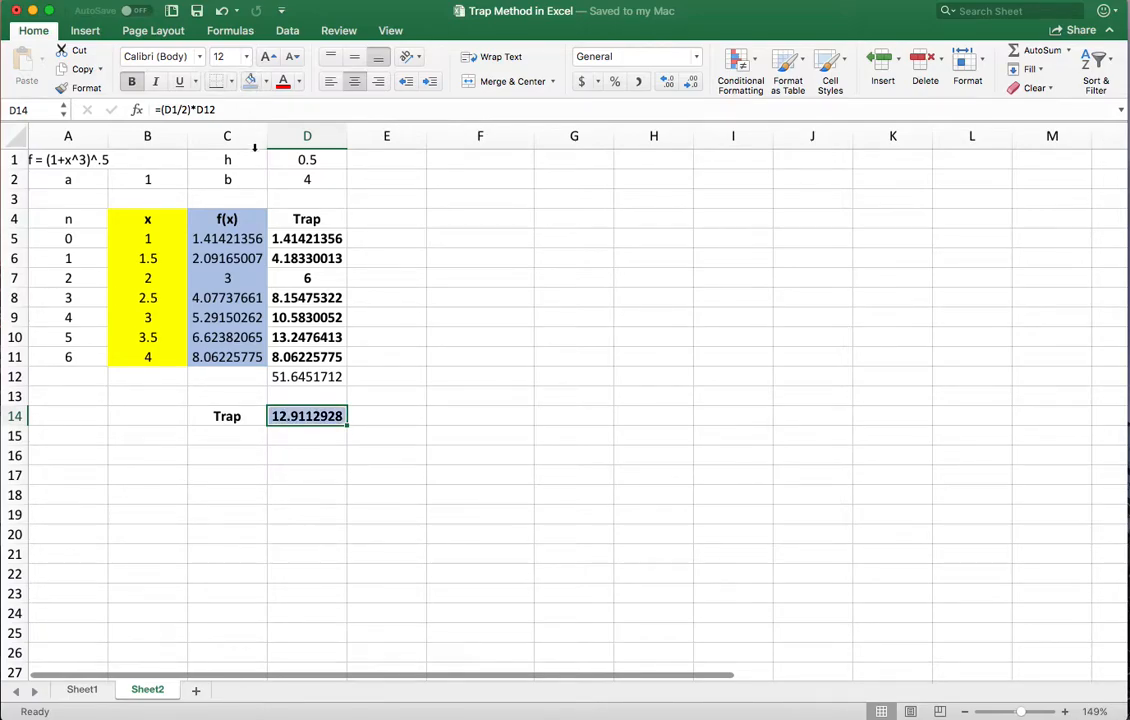
{"action": "left_click", "coordinate": [339, 544]}
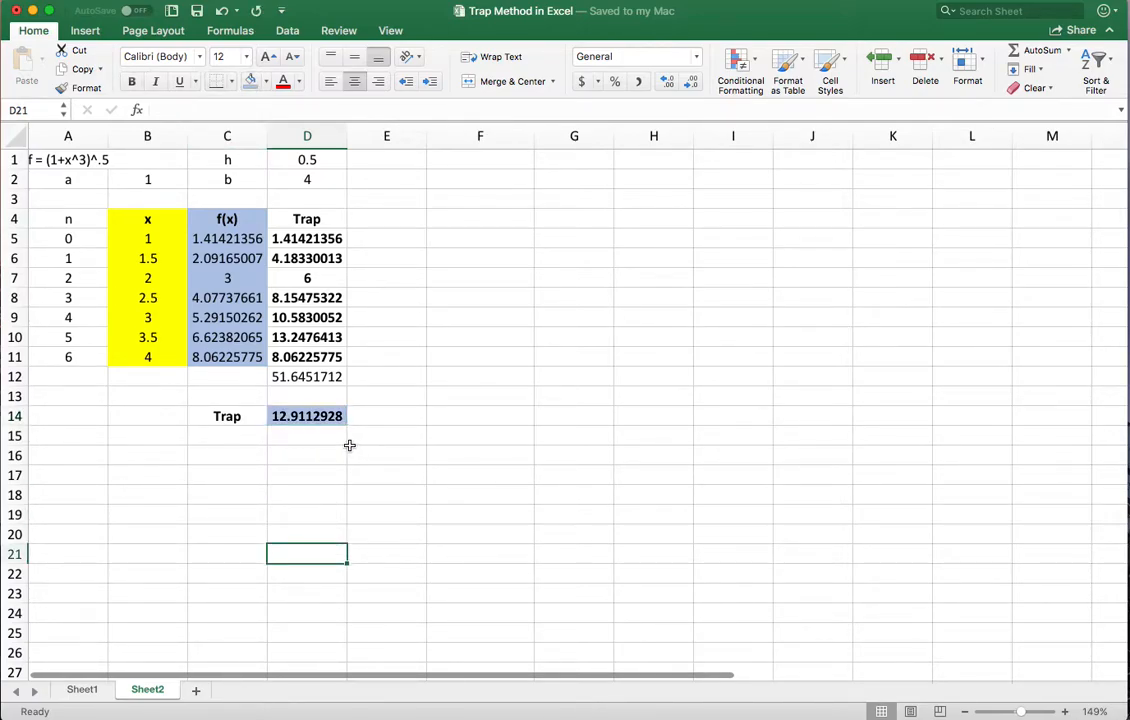
Add the heading "Simpsons" in cell F4 and set the first term in F5 equal to C5.
{"action": "left_click", "coordinate": [461, 219]}
{"action": "type", "text": "Si"}
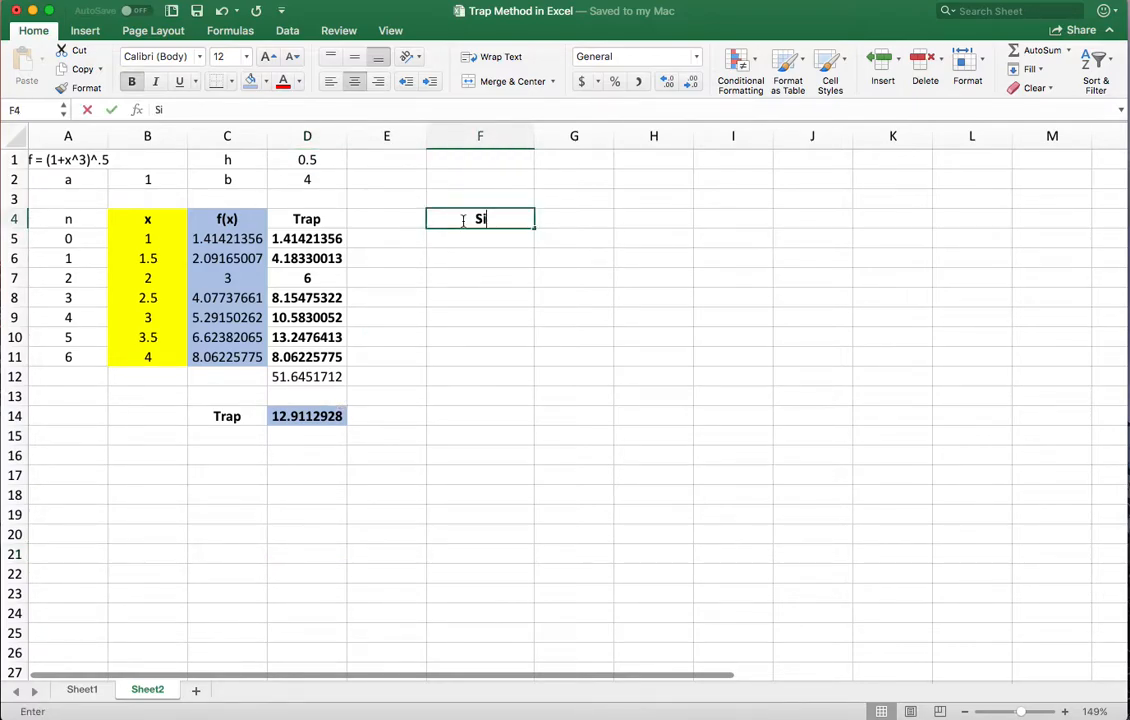
{"action": "type", "text": "mpsons"}
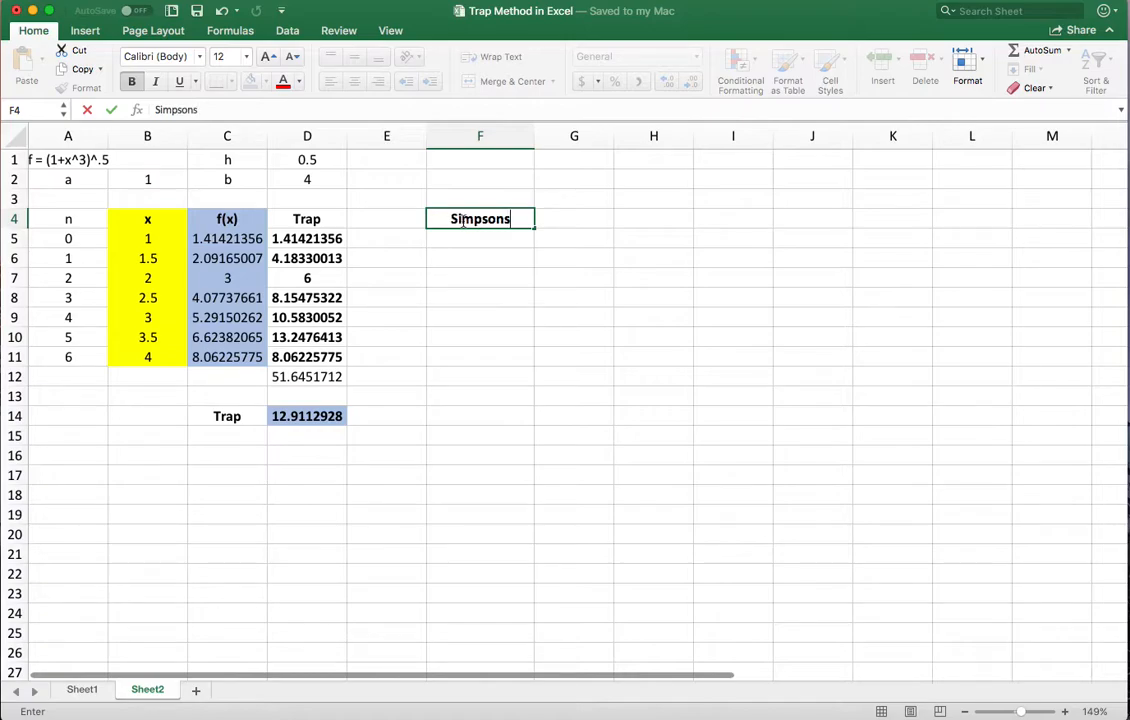
{"action": "left_click", "coordinate": [476, 243]}
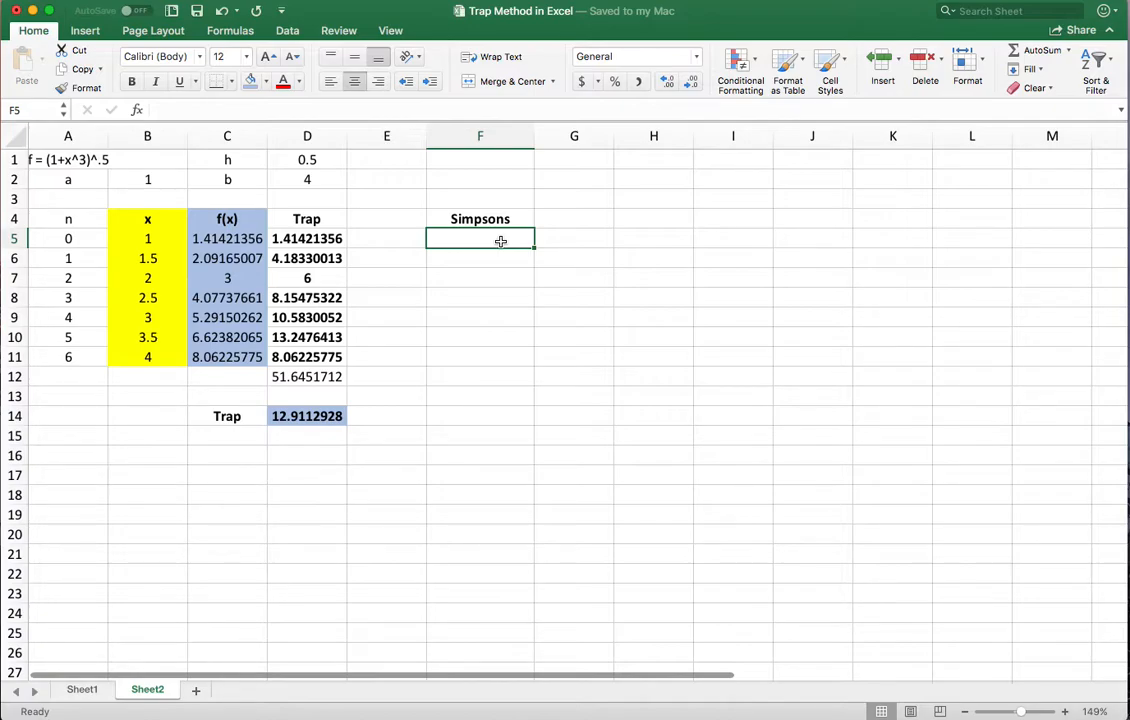
{"action": "type", "text": "="}
{"action": "left_click", "coordinate": [247, 239]}
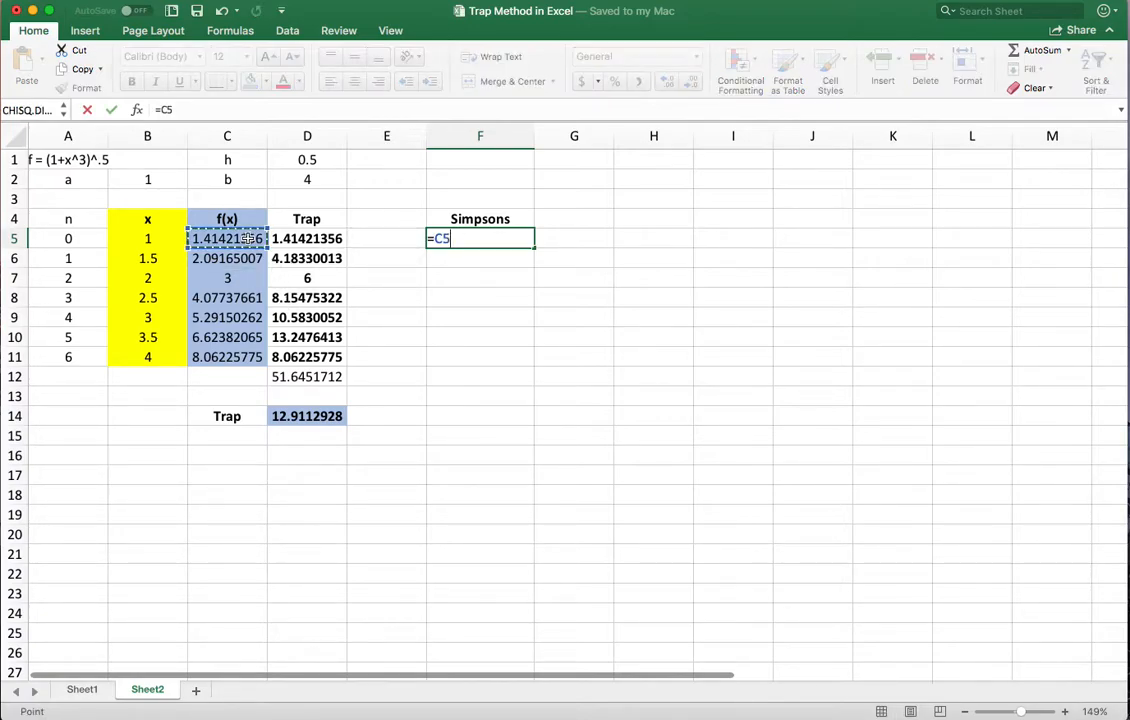
{"action": "key", "text": "Return"}
Enter the alternating Simpson's terms =4*C6 in cell F6 and =2*C7 in cell F7.
{"action": "type", "text": "="}
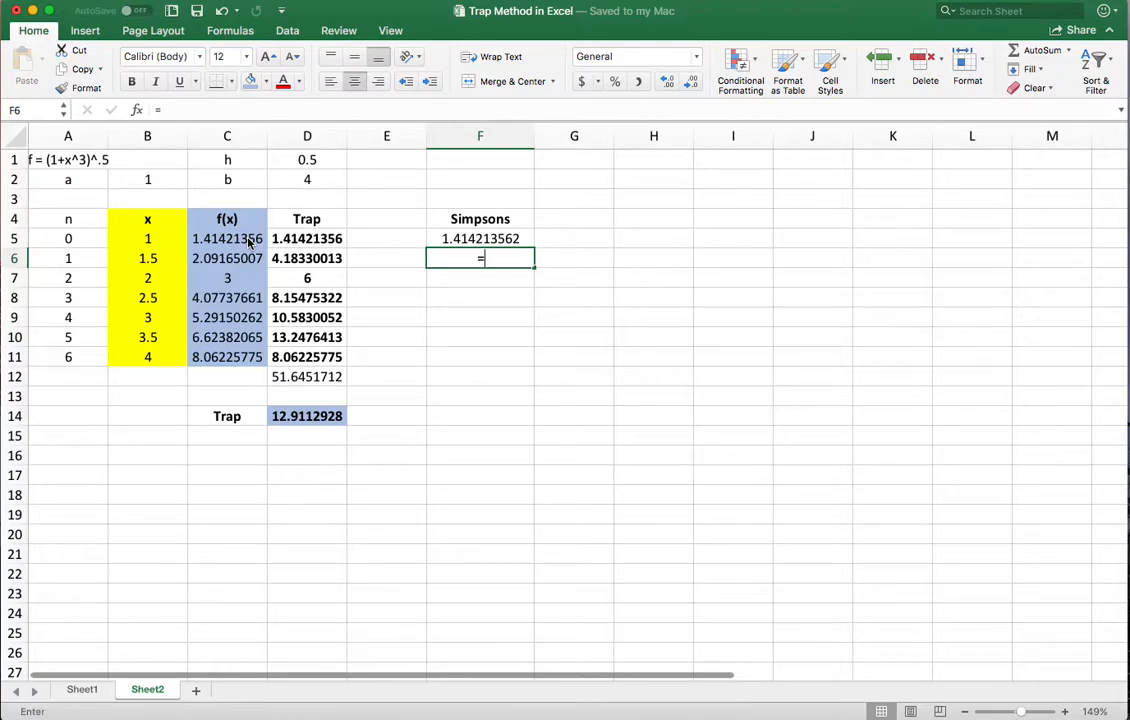
{"action": "type", "text": "4*"}
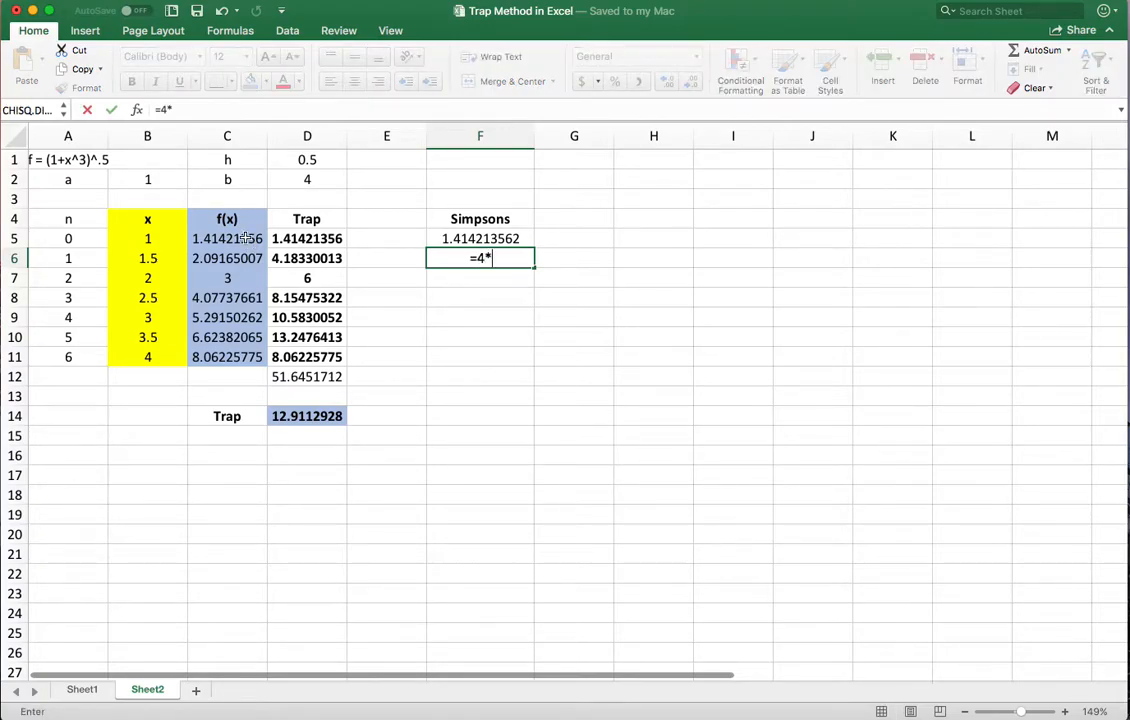
{"action": "left_click", "coordinate": [218, 260]}
{"action": "key", "text": "Return"}
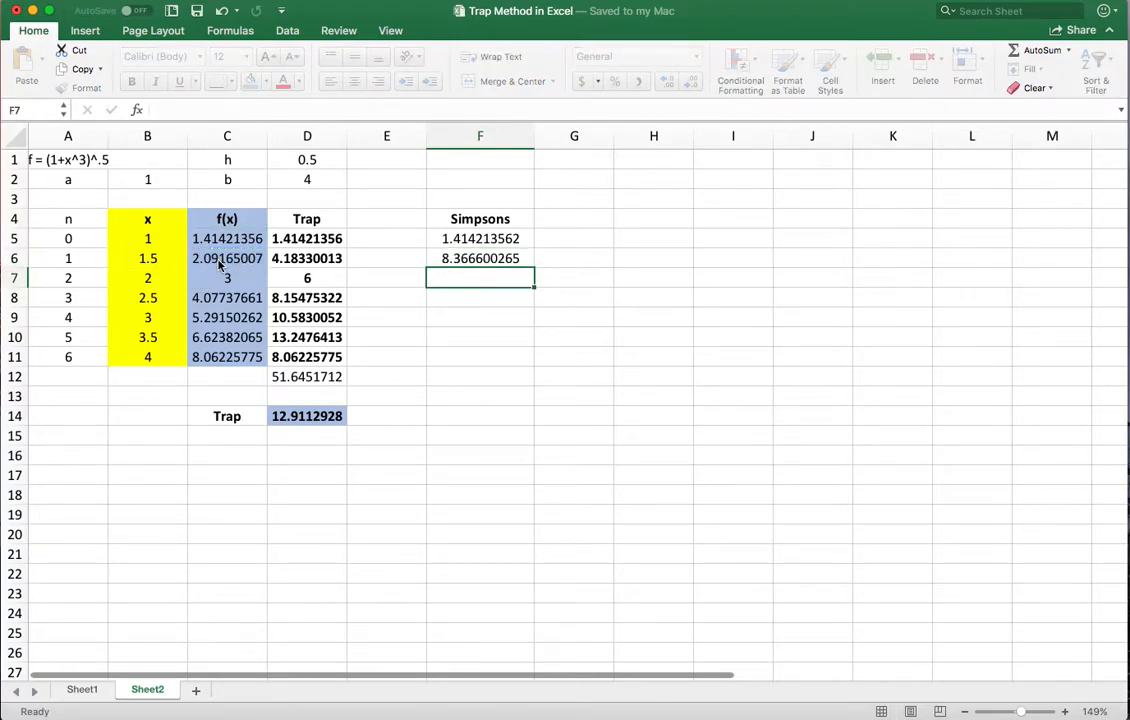
{"action": "type", "text": "=2*"}
{"action": "left_click", "coordinate": [227, 279]}
{"action": "key", "text": "Return"}
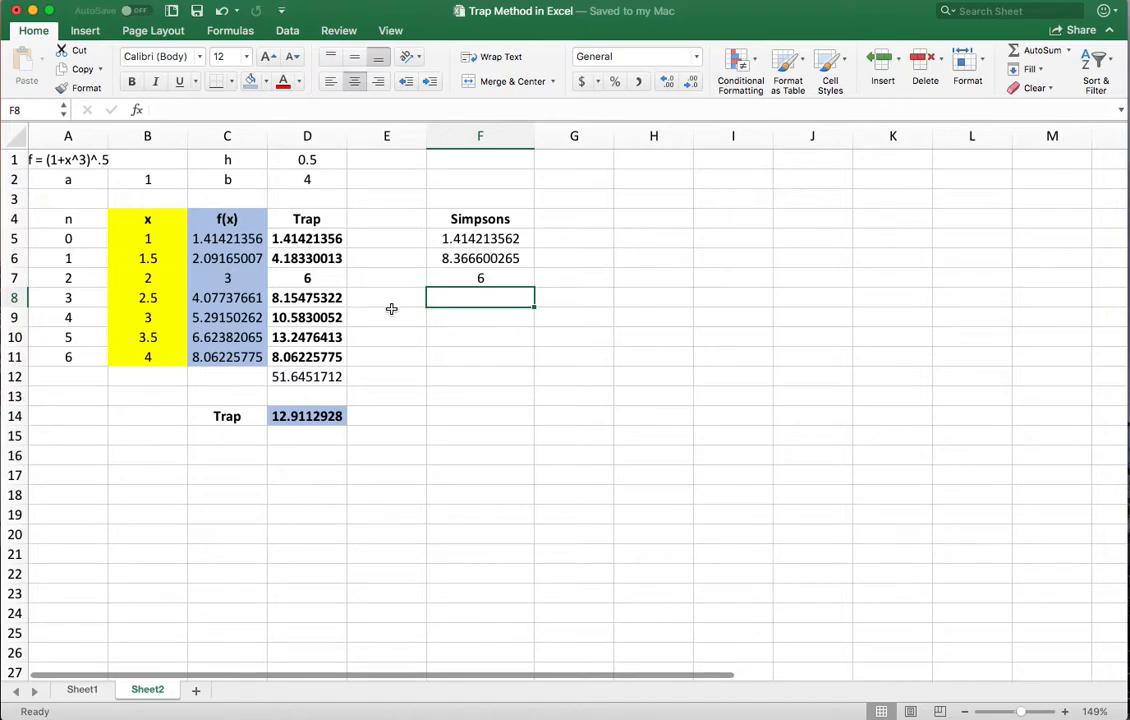
Fill the alternating 4 and 2 pattern from F6:F7 down through F10 and check the copied formulas.
{"action": "left_click", "coordinate": [440, 258]}
{"action": "left_click_drag", "start_coordinate": [504, 262], "coordinate": [537, 341]}
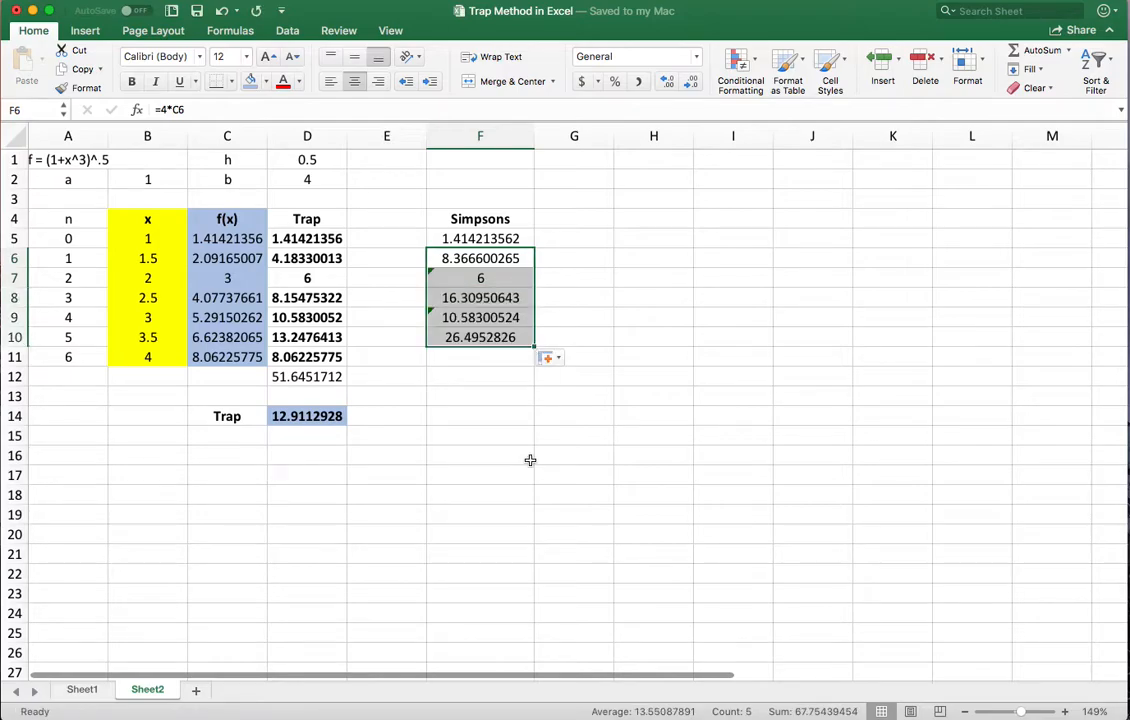
{"action": "left_click", "coordinate": [483, 297]}
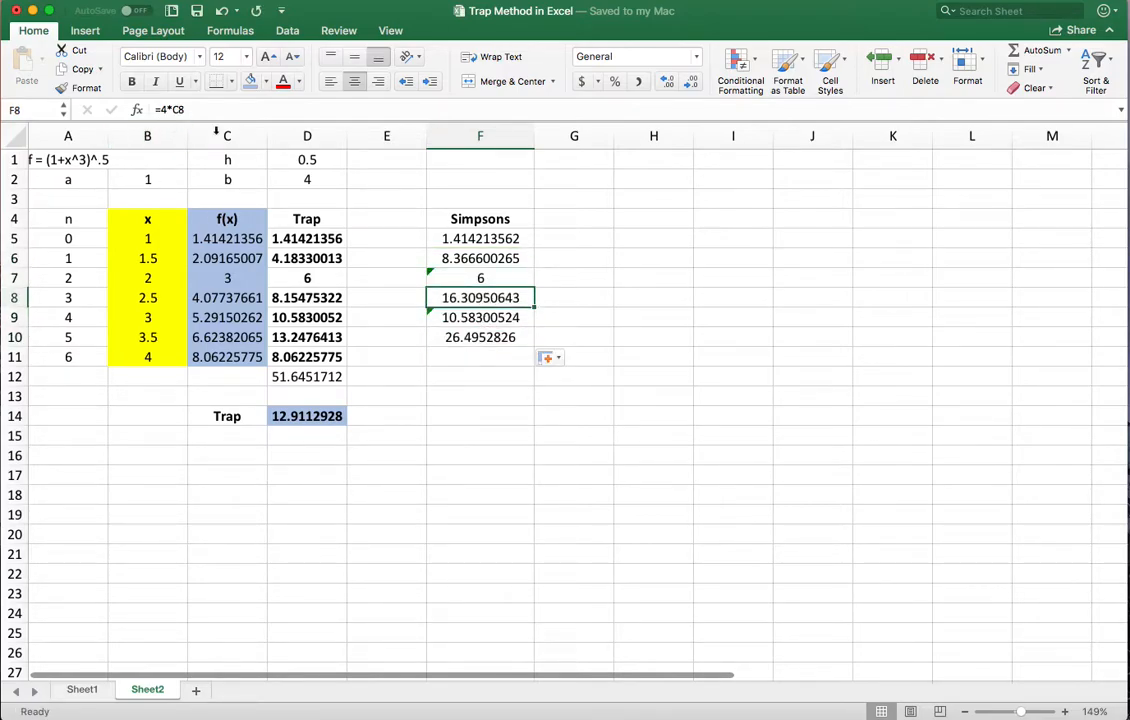
{"action": "left_click", "coordinate": [448, 316]}
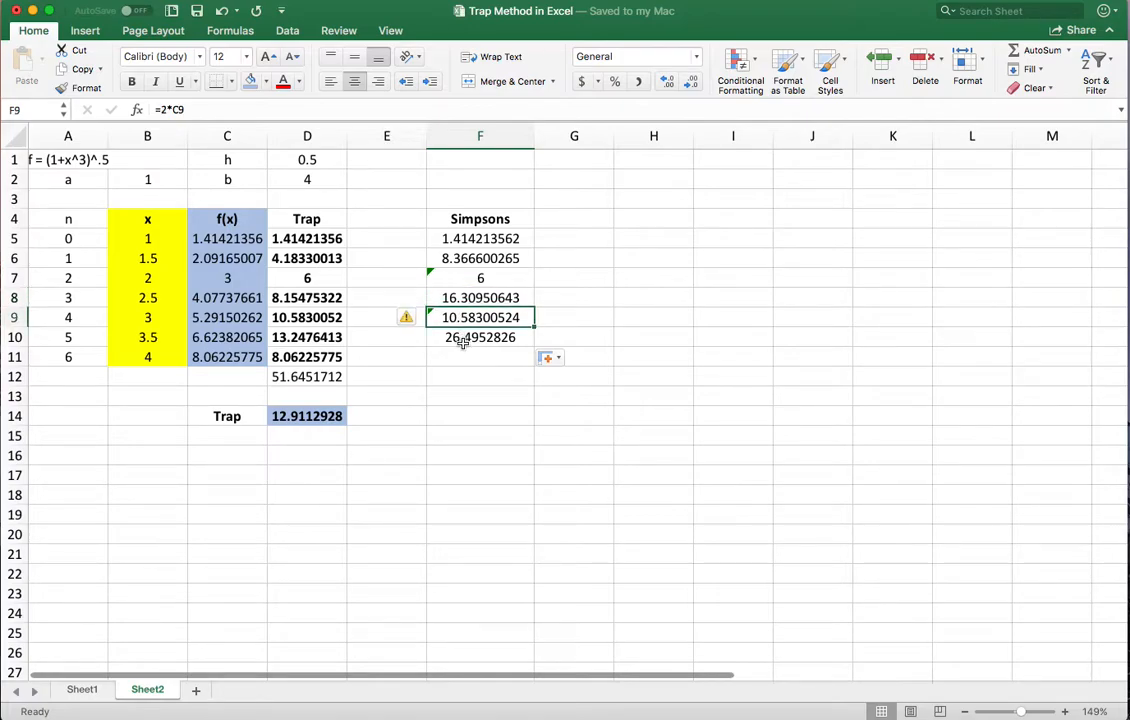
{"action": "left_click", "coordinate": [500, 337]}
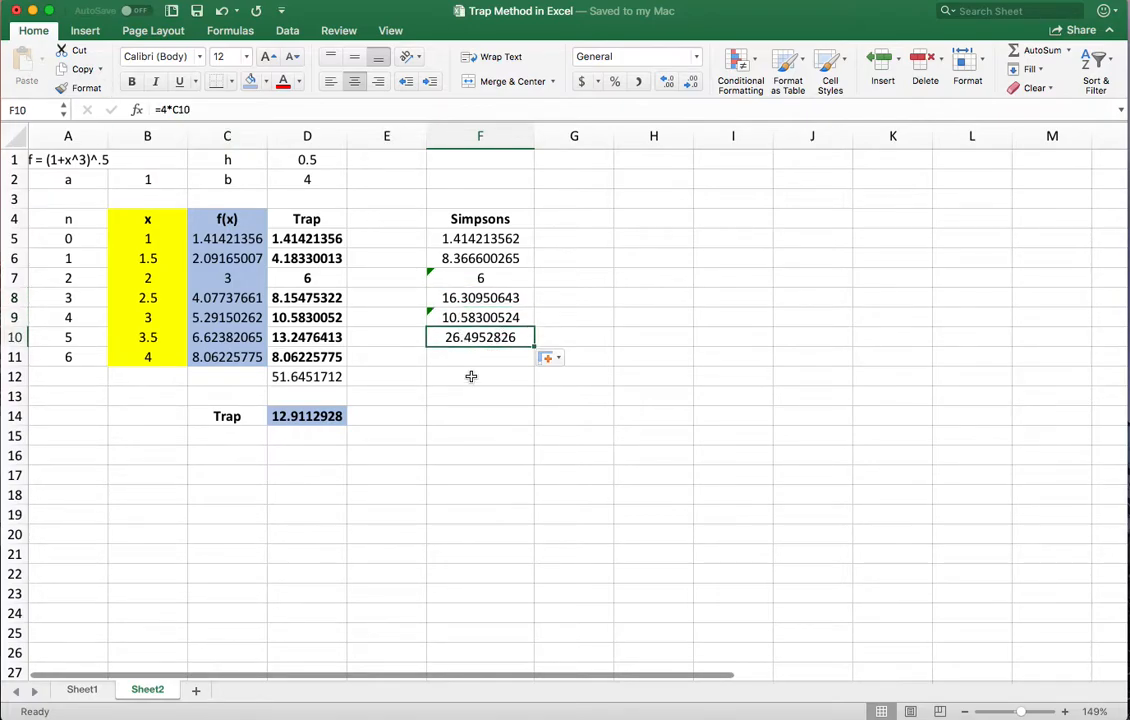
Set the last Simpson's term in cell F11 equal to the function value in C11.
{"action": "left_click", "coordinate": [473, 358]}
{"action": "type", "text": "="}
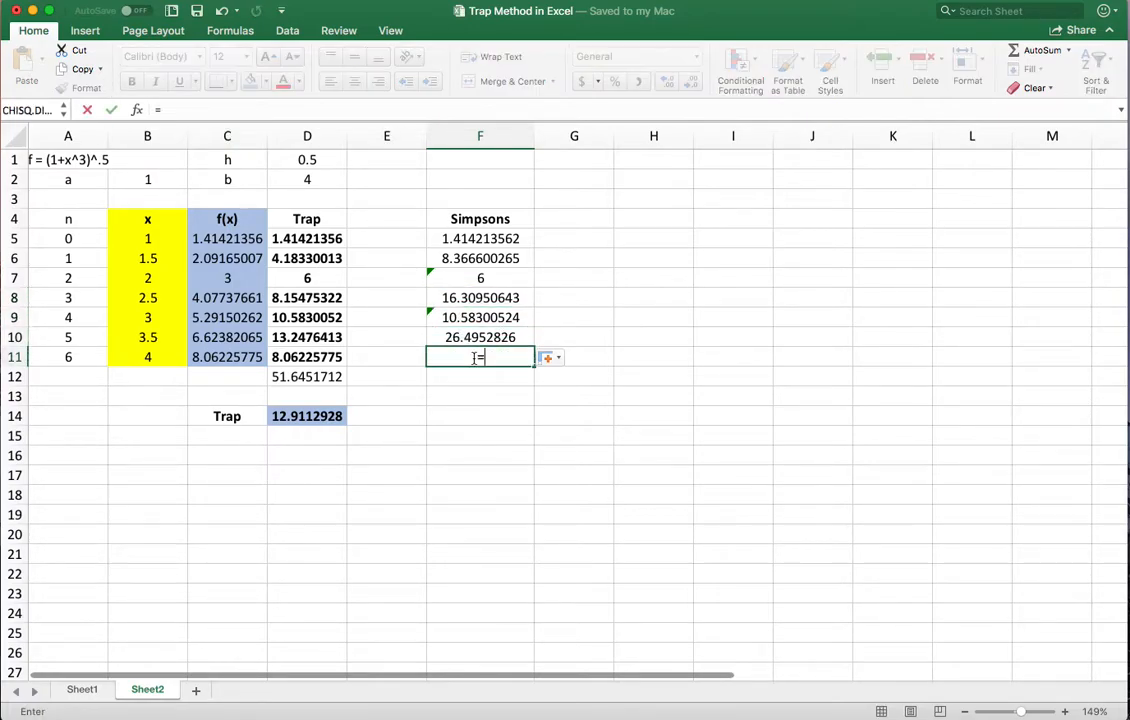
{"action": "left_click", "coordinate": [220, 362]}
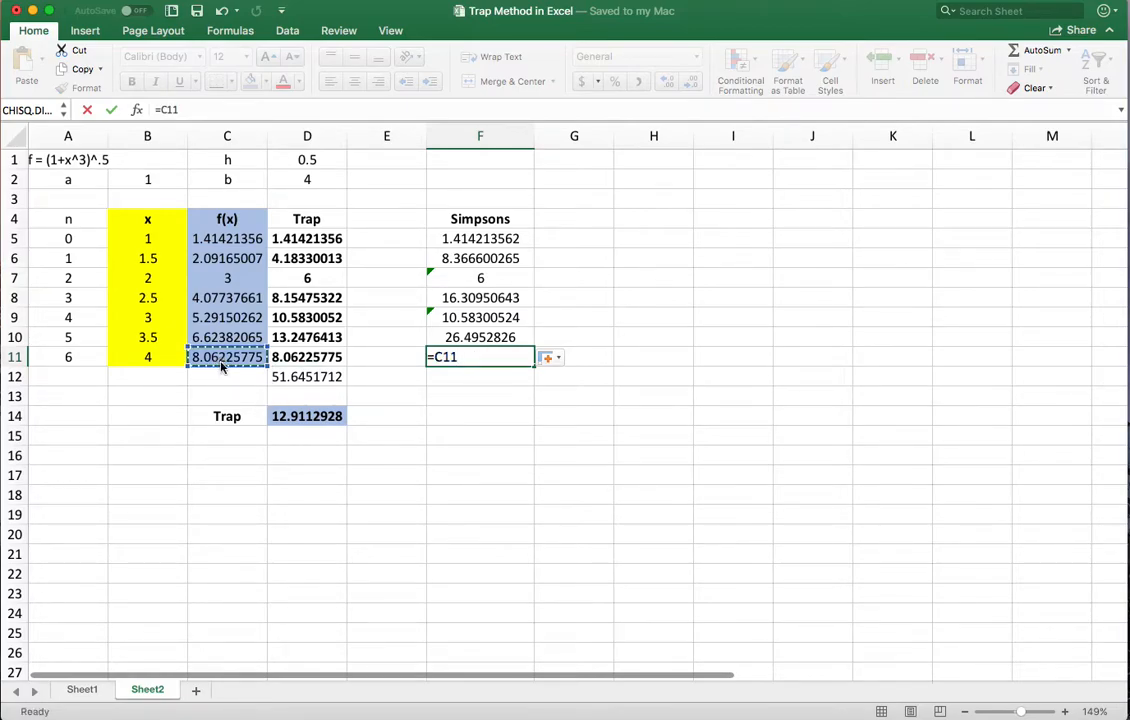
{"action": "key", "text": "Return"}
Sum the Simpson's terms F5 through F11 in cell F12 with the SUM function.
{"action": "left_click", "coordinate": [487, 418]}
{"action": "left_click", "coordinate": [489, 378]}
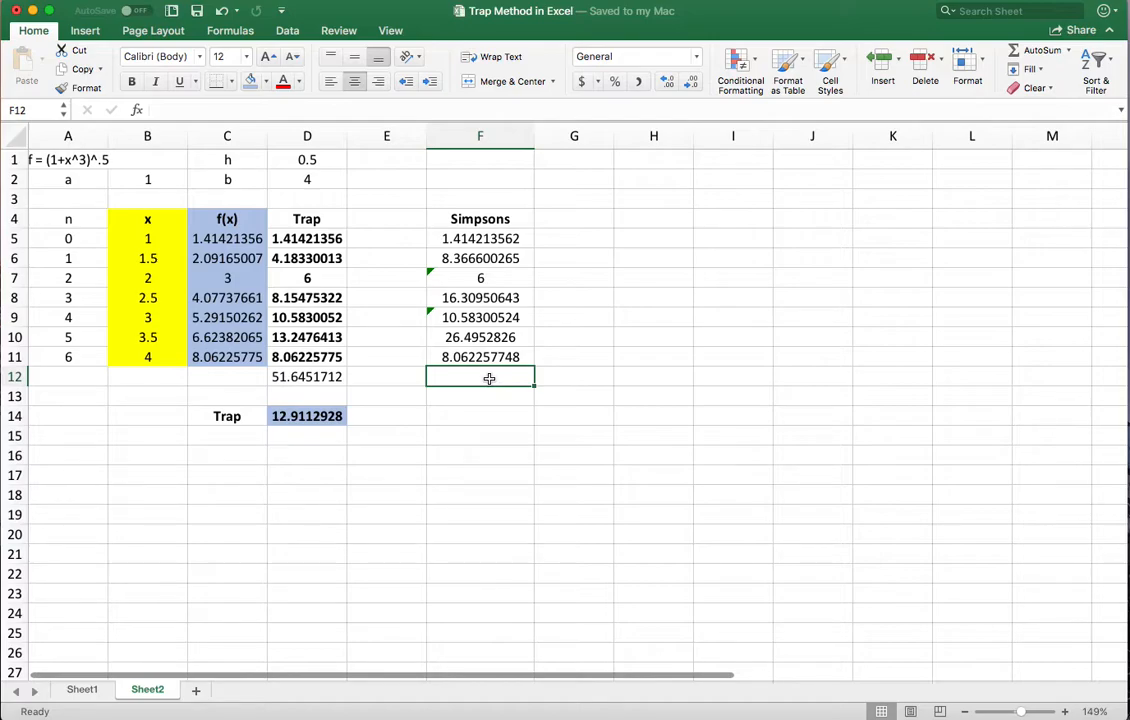
{"action": "type", "text": "=sum("}
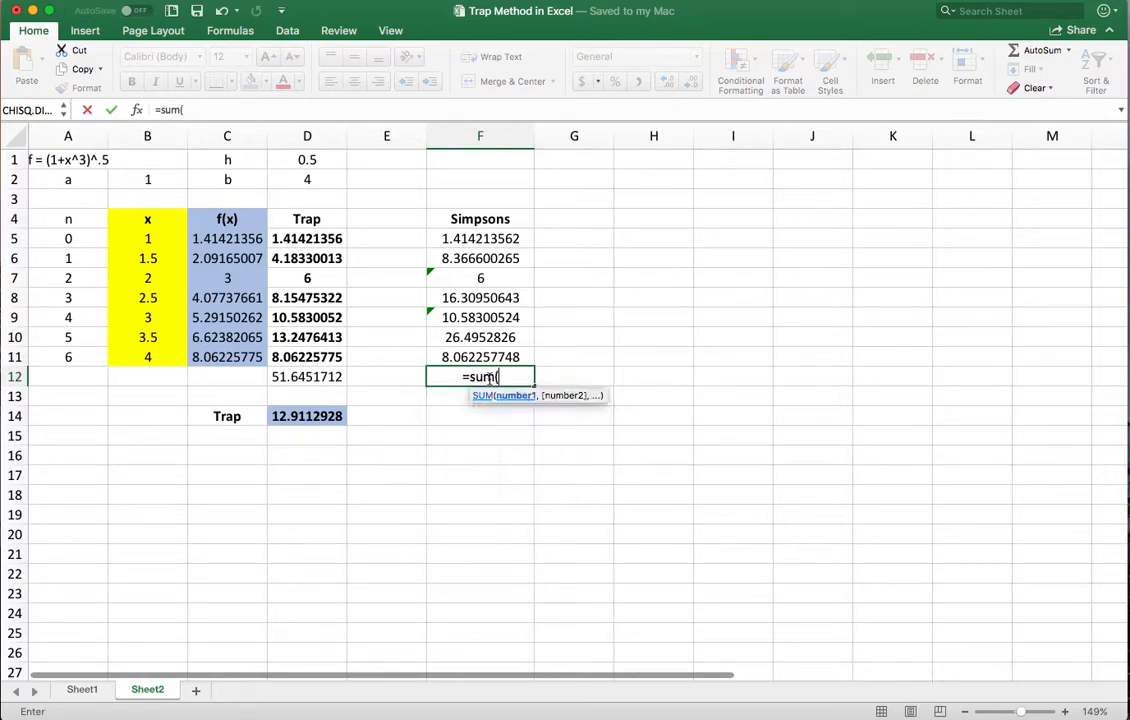
{"action": "left_click_drag", "start_coordinate": [480, 240], "coordinate": [481, 350]}
{"action": "key", "text": "Return"}
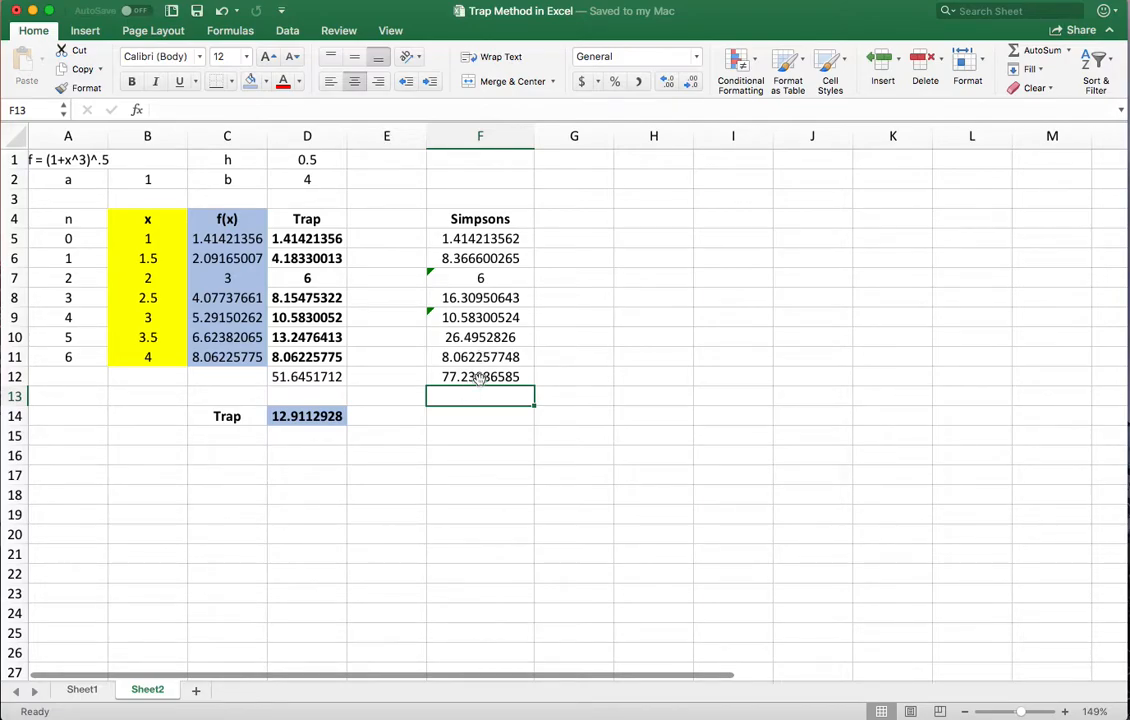
Label cell F14 "Simpsons" and calculate the Simpson's approximation in G14 with the formula =(D1/3)*F12.
{"action": "left_click", "coordinate": [477, 416]}
{"action": "type", "text": "Simpsons"}
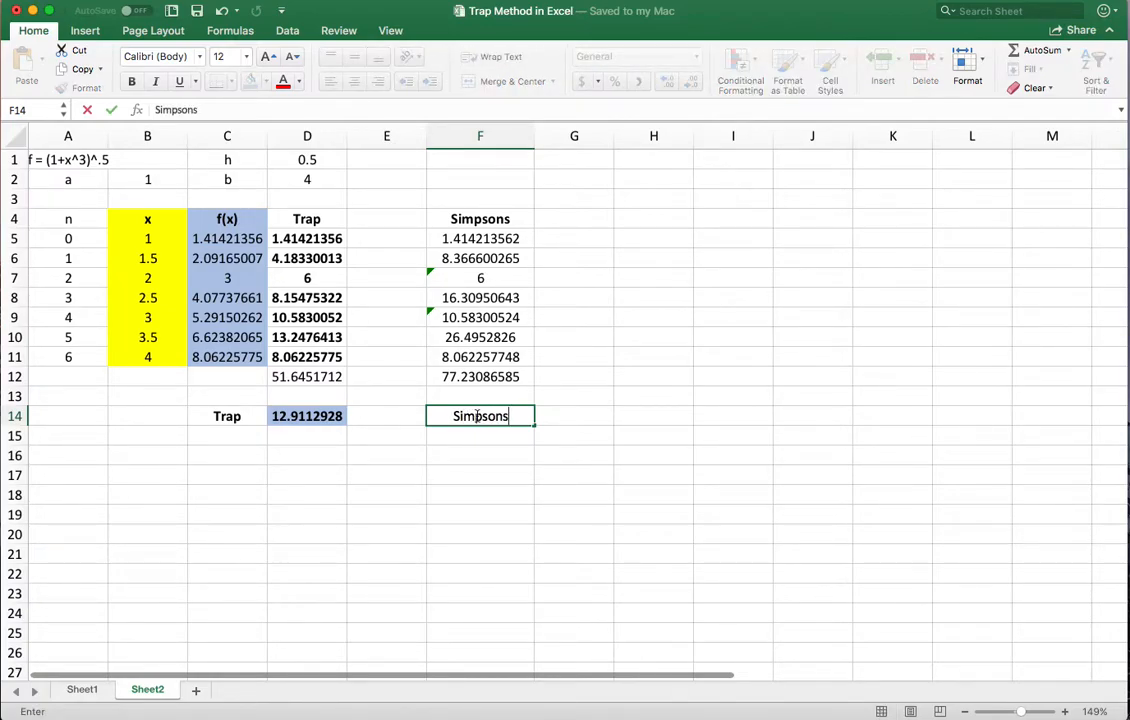
{"action": "key", "text": "Tab"}
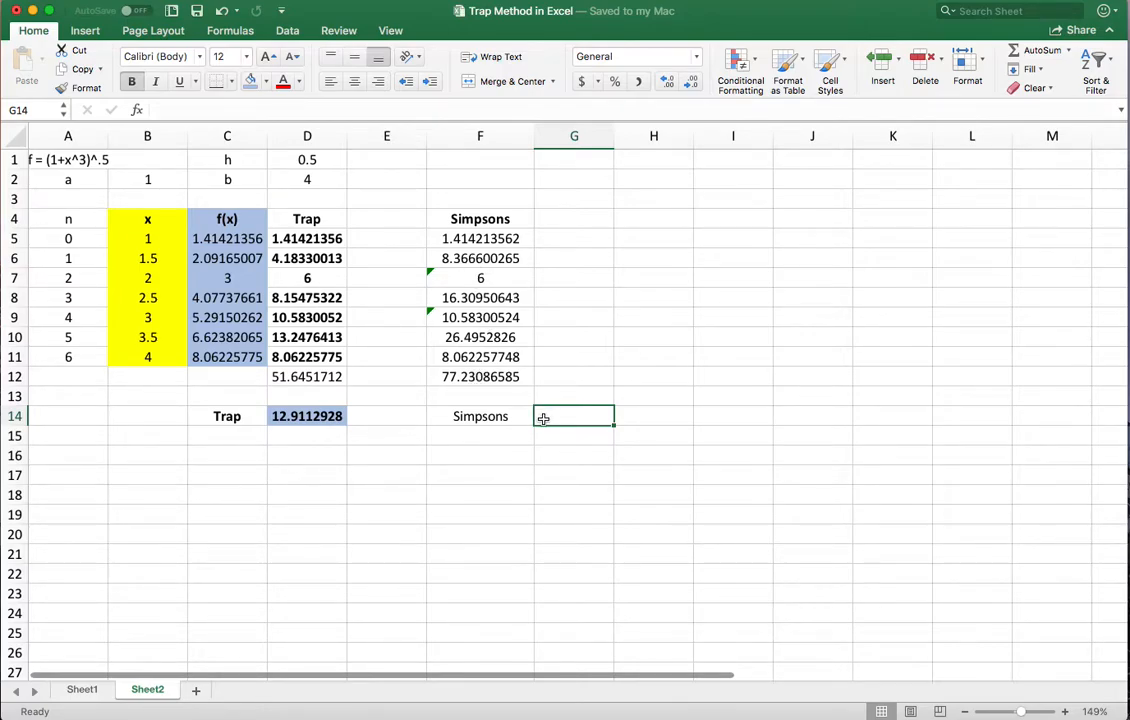
{"action": "type", "text": "=("}
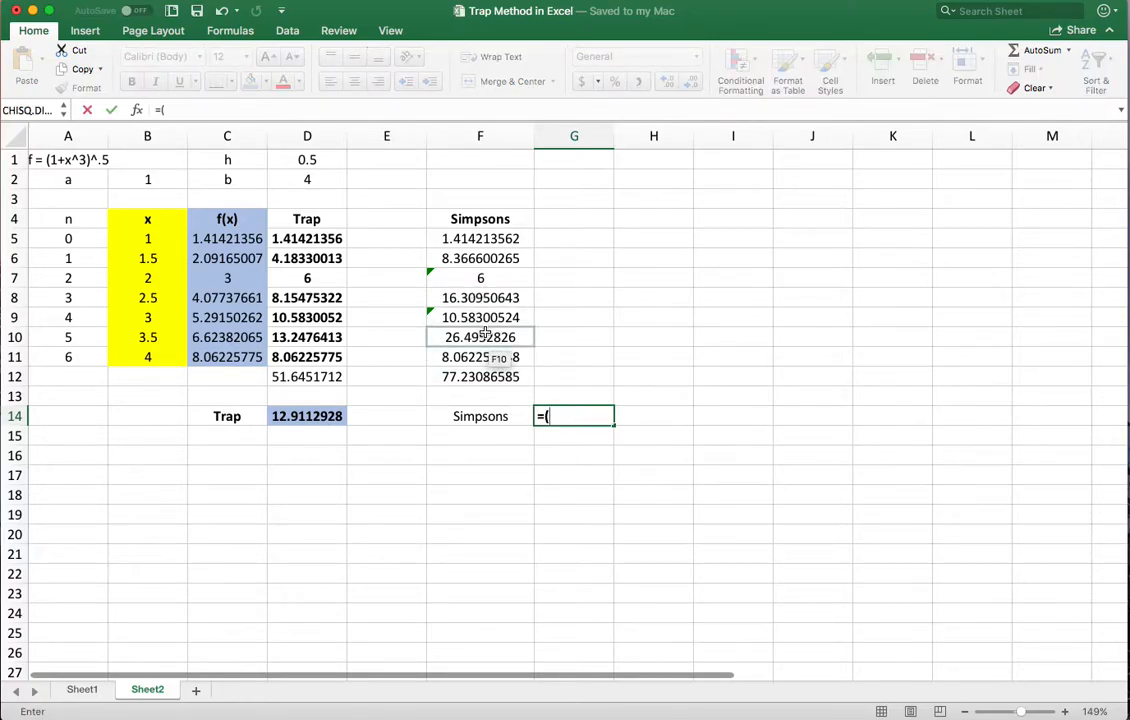
{"action": "left_click", "coordinate": [331, 165]}
{"action": "type", "text": "/3"}
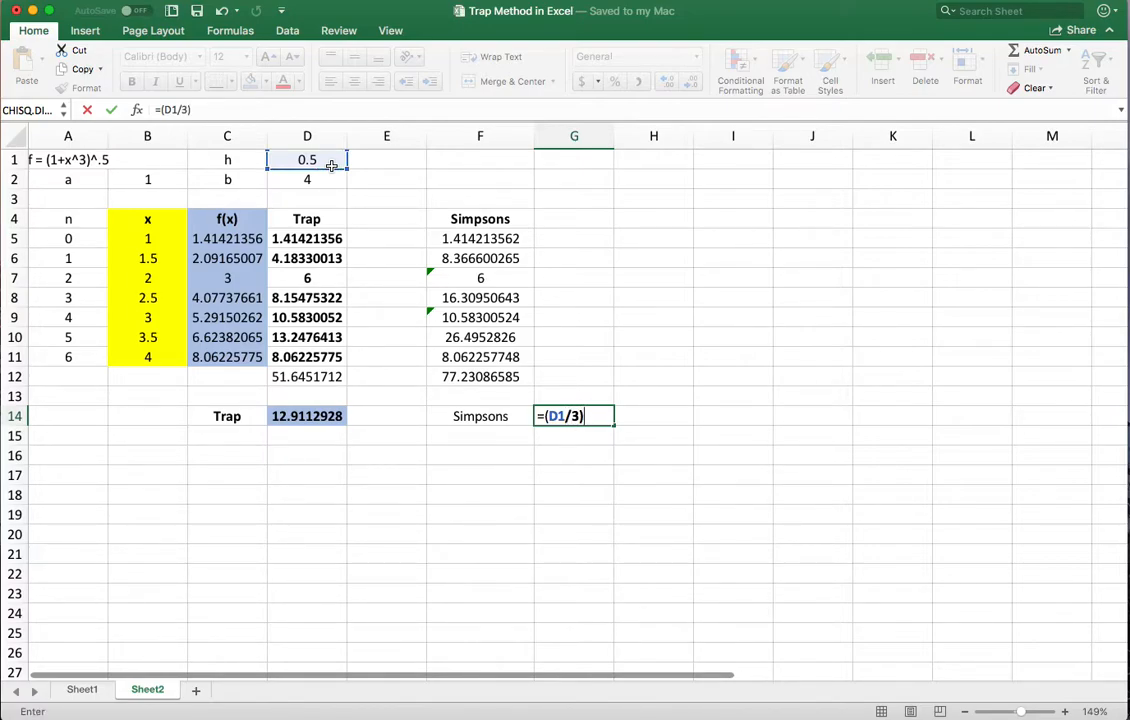
{"action": "type", "text": ")*"}
{"action": "left_click", "coordinate": [463, 378]}
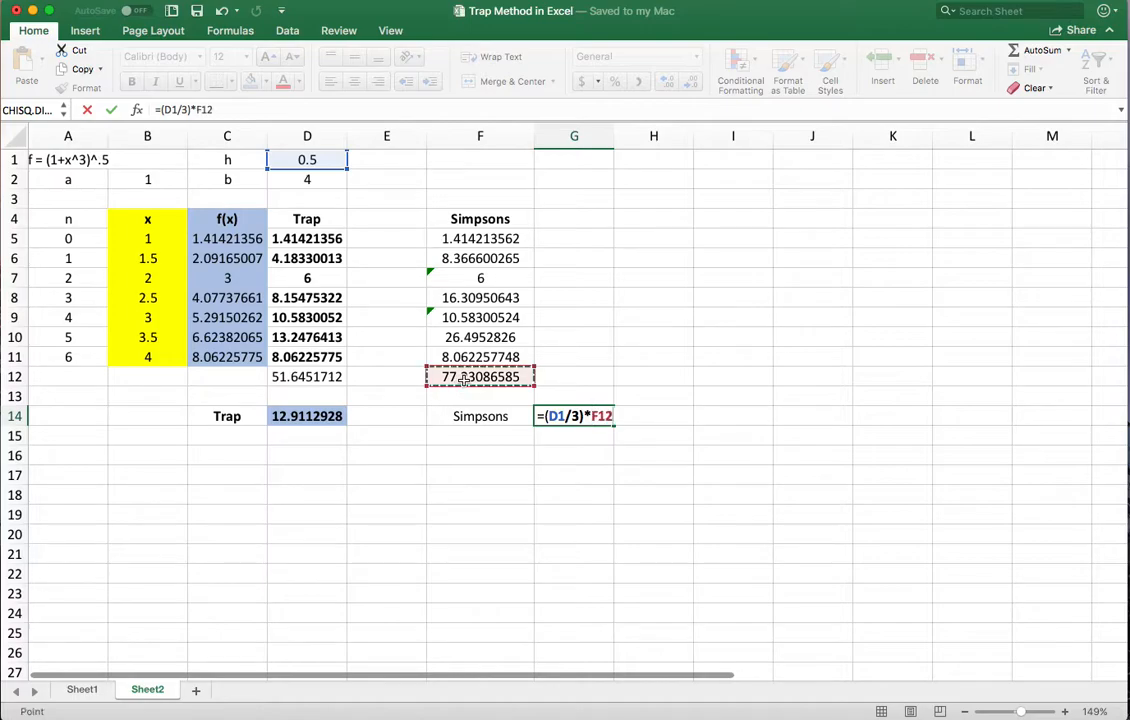
{"action": "key", "text": "Return"}
Fill the Simpson's result cell G14 with the standard orange colour.
{"action": "left_click", "coordinate": [576, 418]}
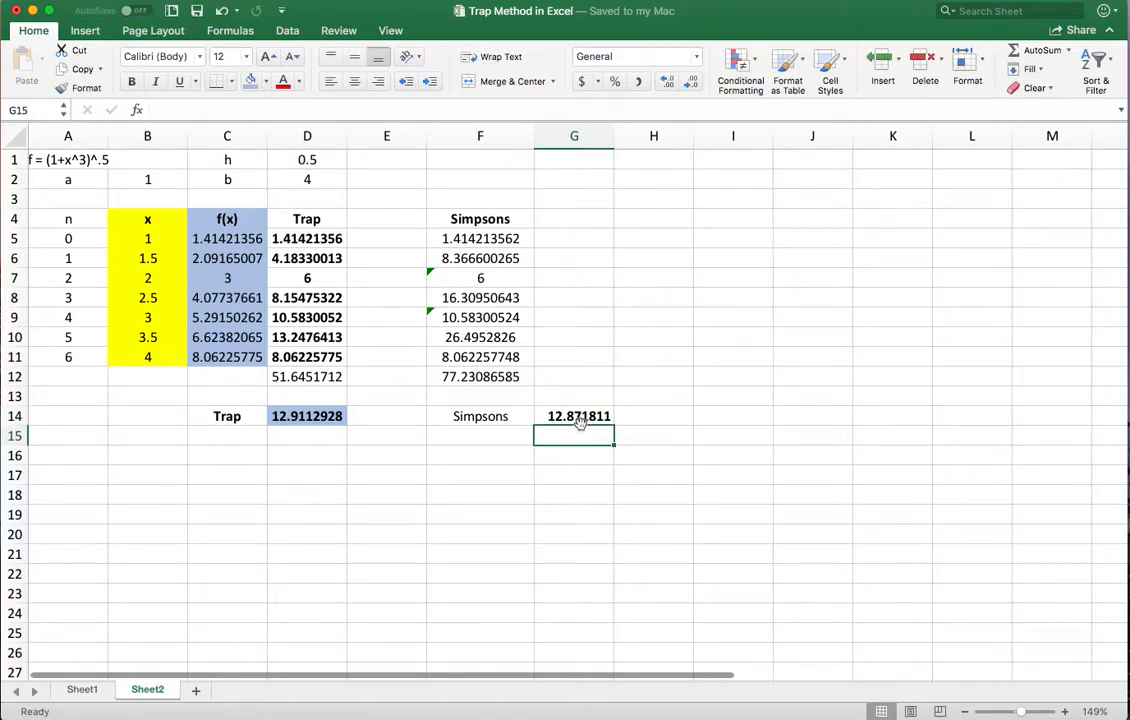
{"action": "left_click", "coordinate": [266, 81]}
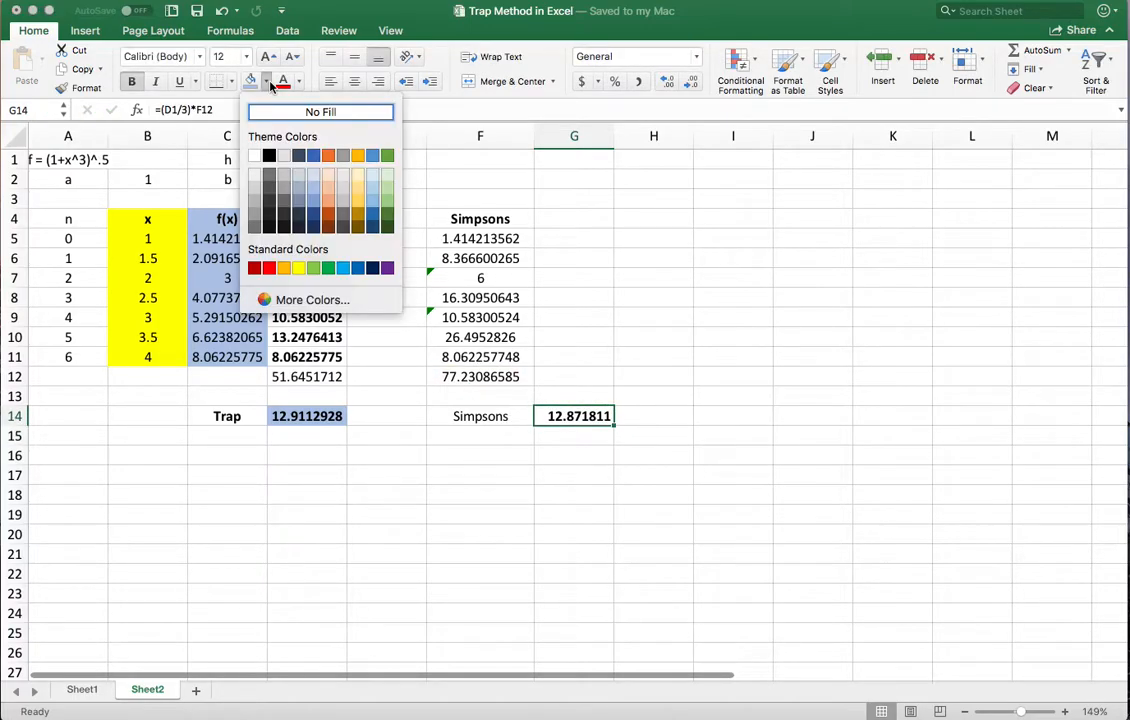
{"action": "left_click", "coordinate": [284, 268]}
{"action": "left_click", "coordinate": [608, 472]}
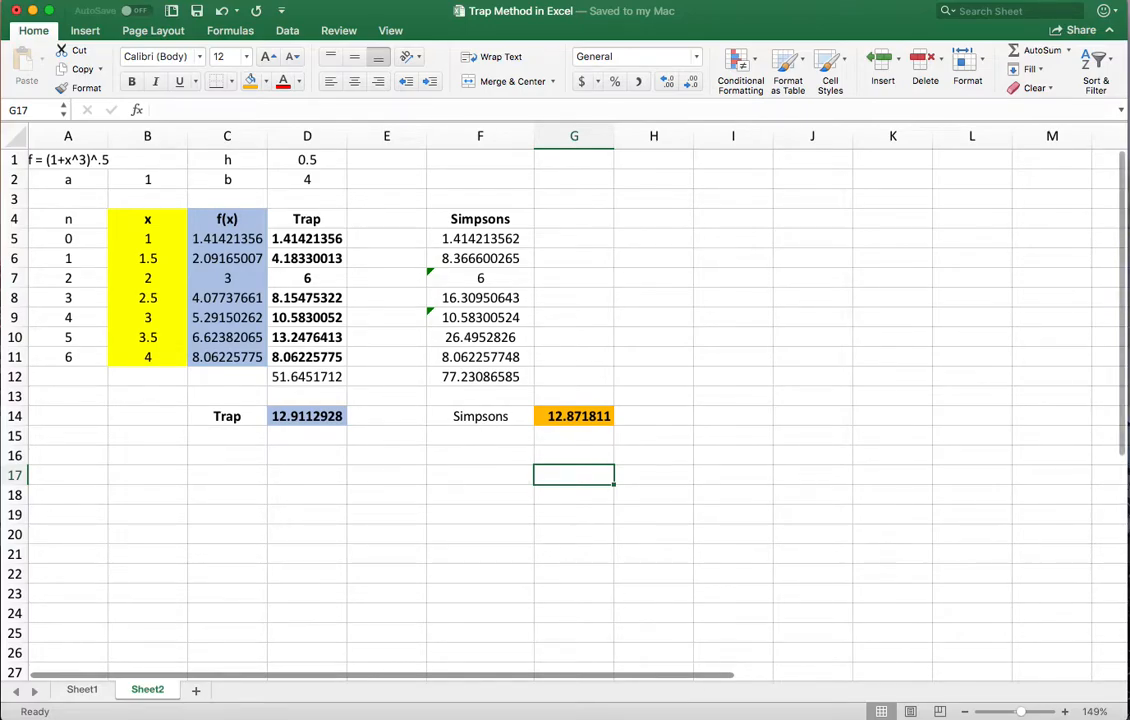
{"action": "right_click", "coordinate": [990, 719]}
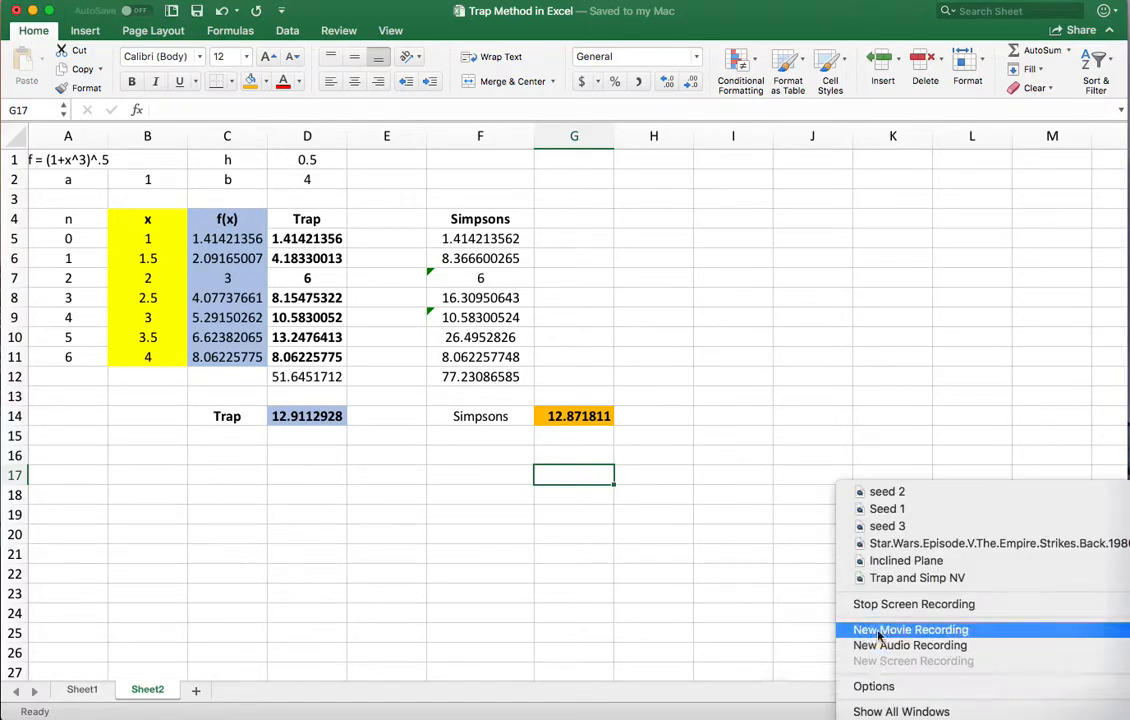